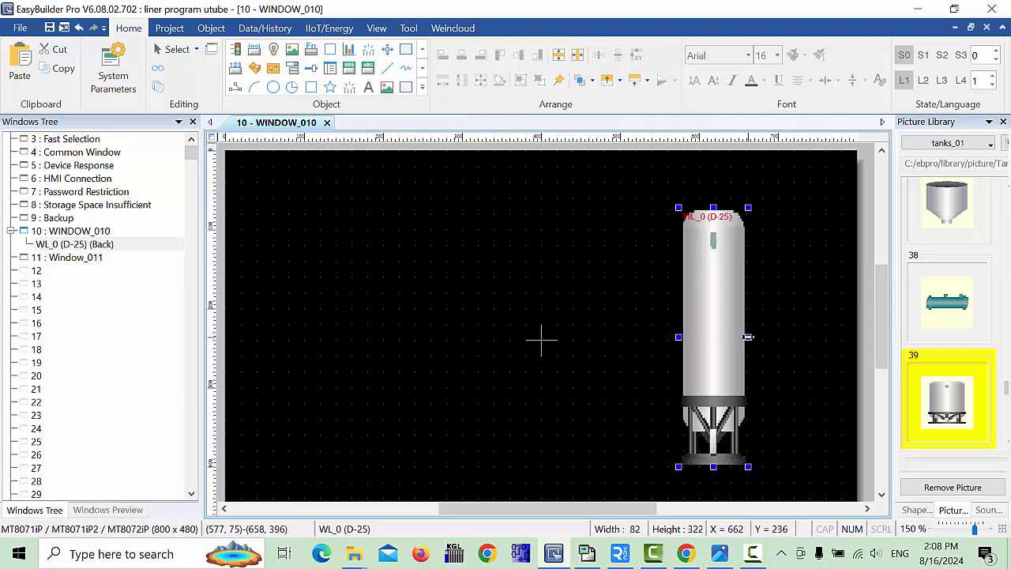
# - Widen the tank picture to about 184 pixels, and move its left edge slightly inward
pyautogui.moveTo(748, 337); pyautogui.dragTo(828, 337)
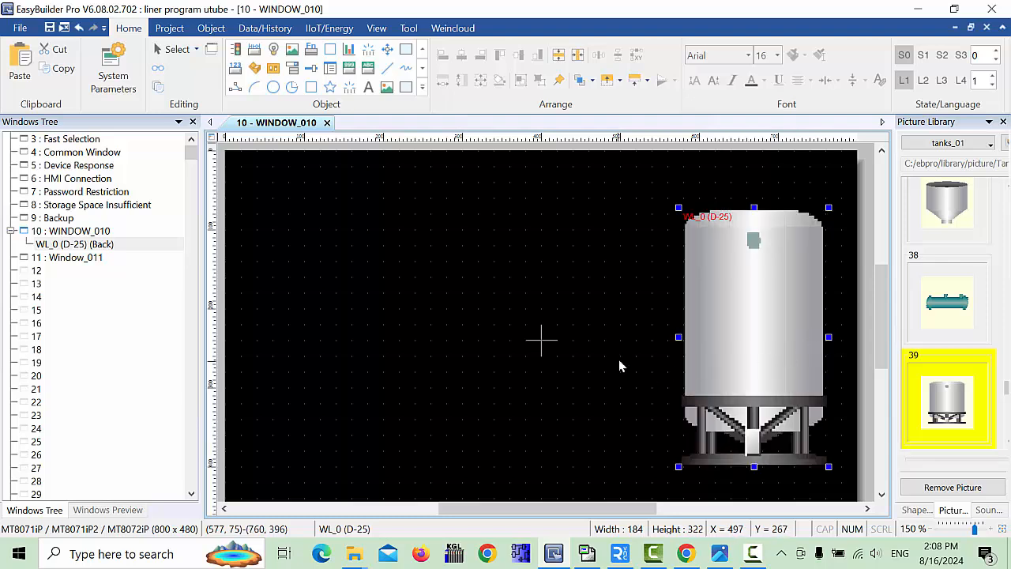
pyautogui.moveTo(678, 337); pyautogui.dragTo(693, 337)
pyautogui.click(624, 330)
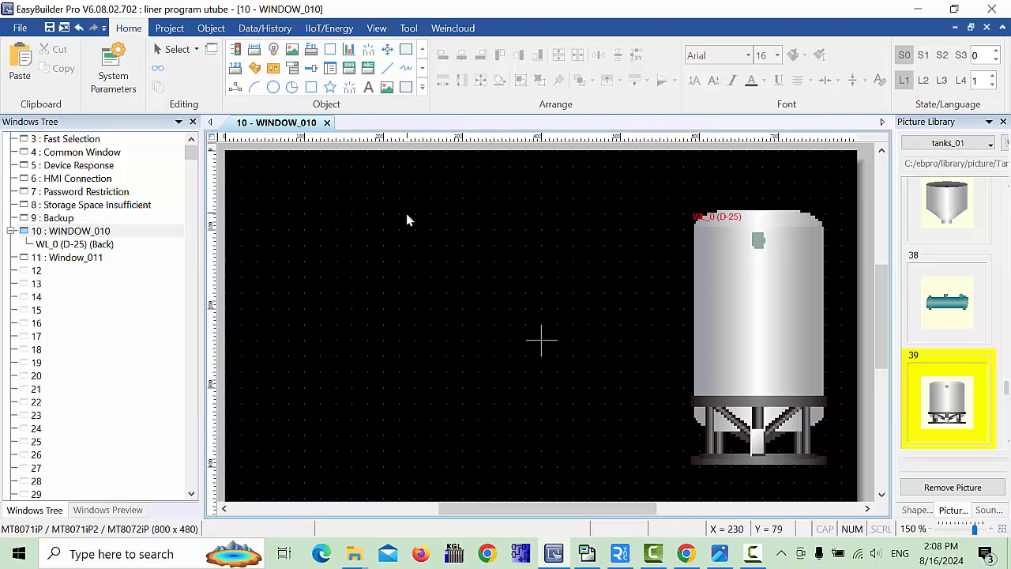
# - Create a text object with the content "Tank level graph"
pyautogui.click(369, 87)
pyautogui.click(370, 180)
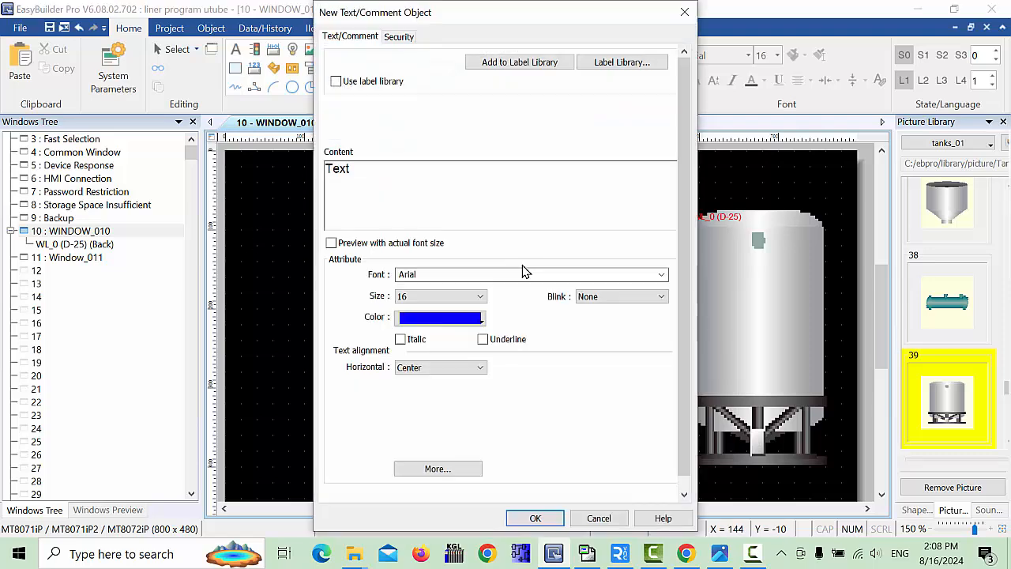
pyautogui.moveTo(372, 176); pyautogui.dragTo(52, 293)
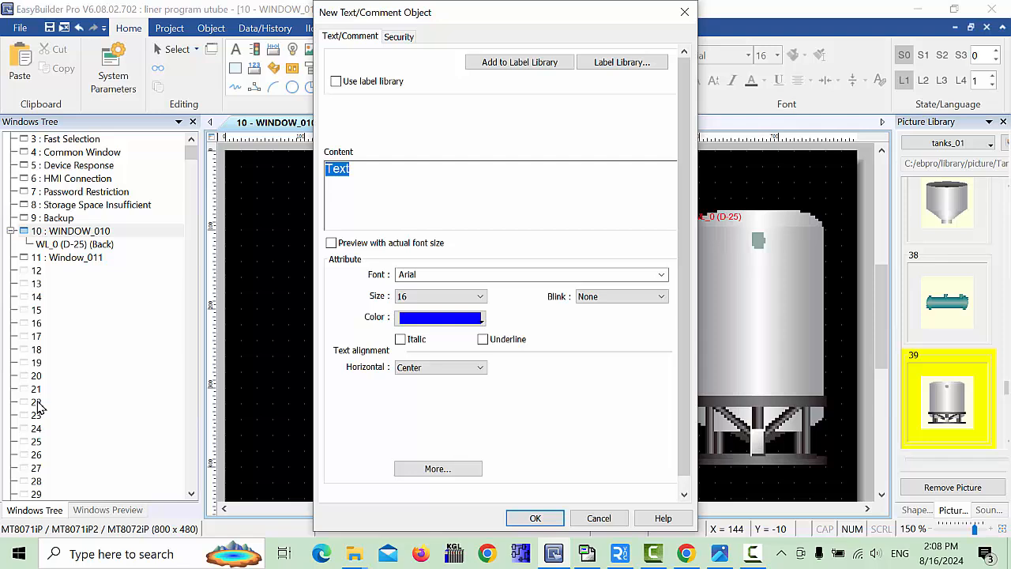
pyautogui.write('T')
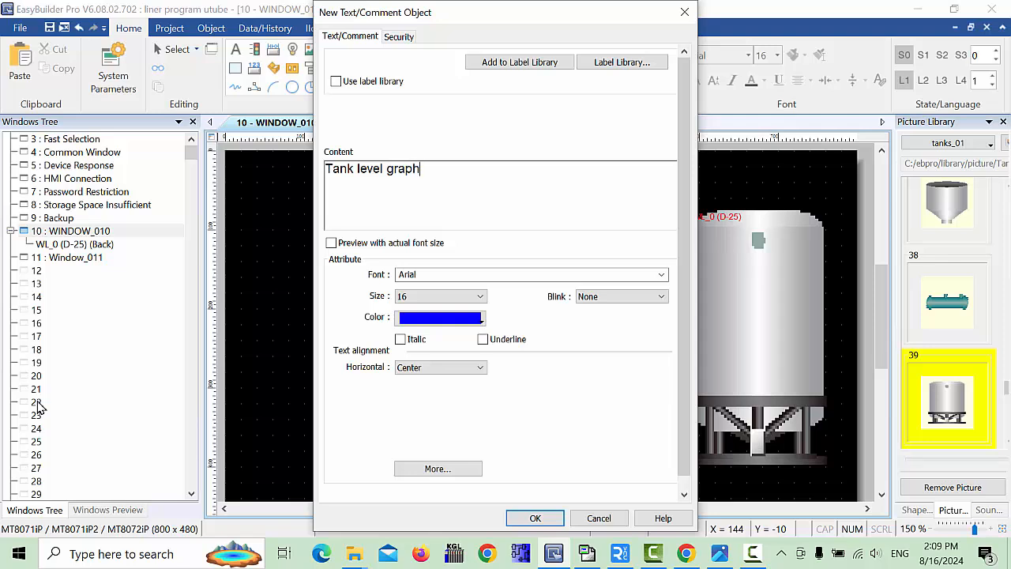
# - Set the new text's font size to 30 and place it above the tank
pyautogui.click(479, 296)
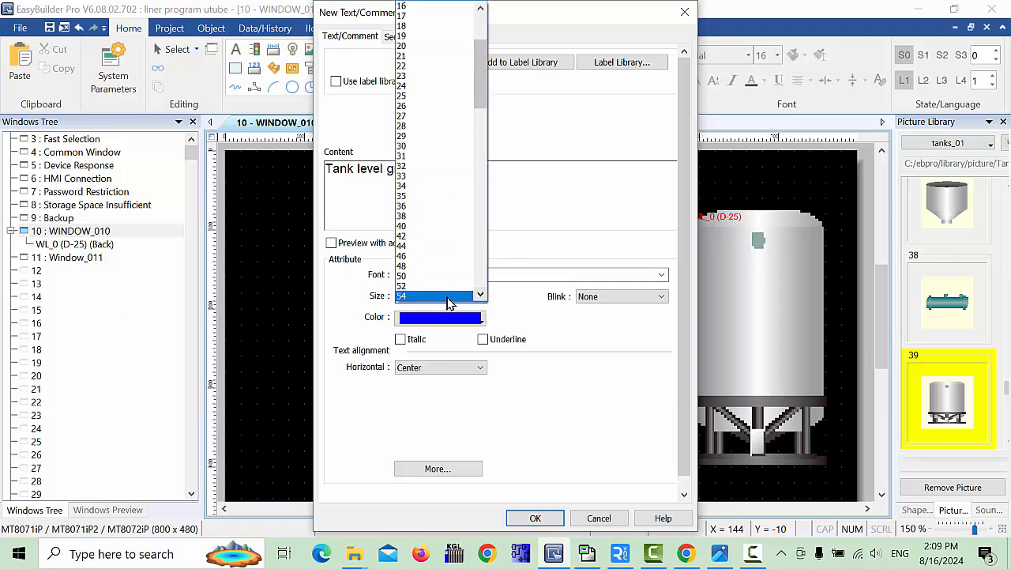
pyautogui.click(419, 146)
pyautogui.click(535, 518)
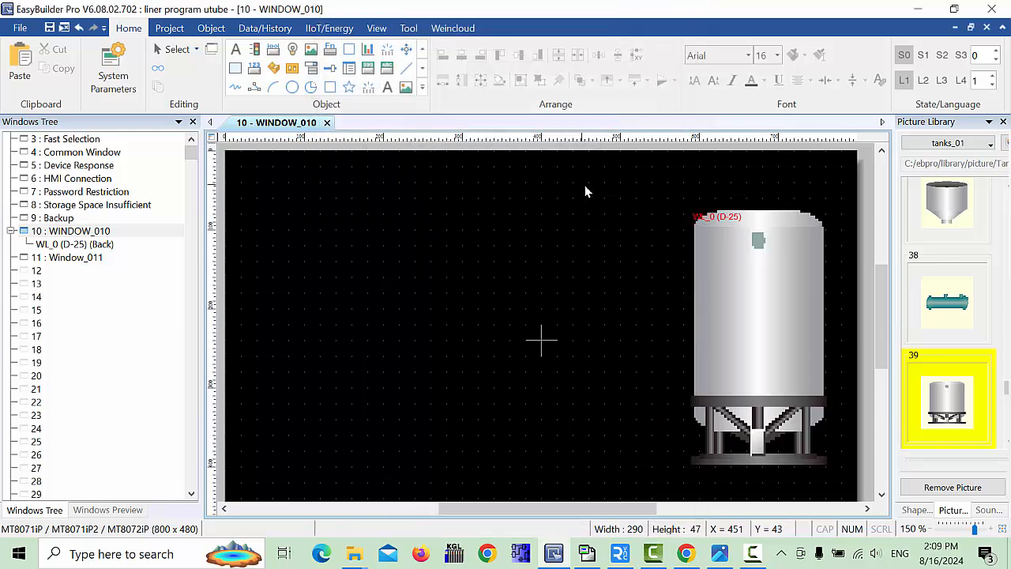
pyautogui.click(599, 163)
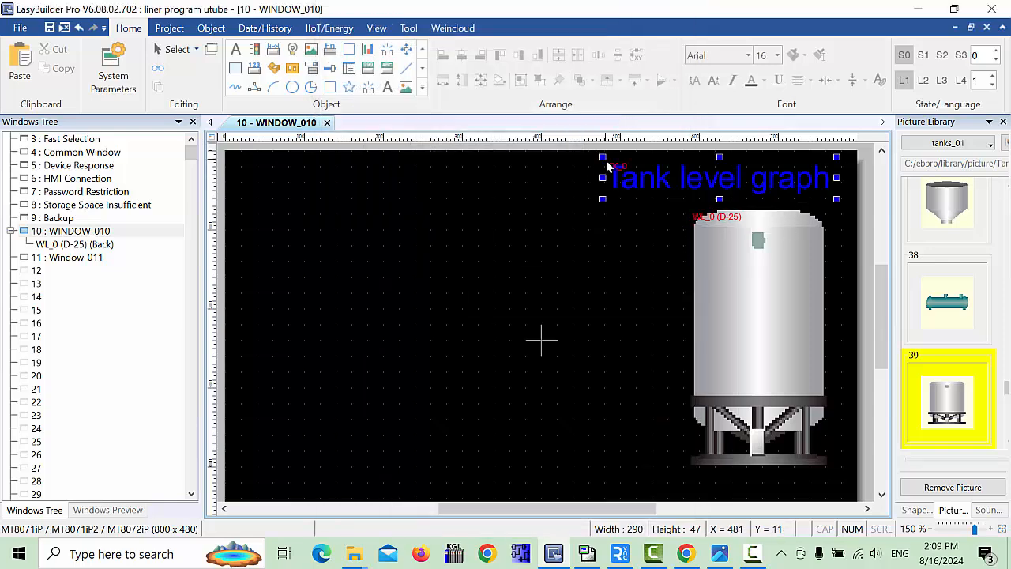
# - Change the "Tank level graph" text colour to white and move it to the upper centre of the HMI window
pyautogui.doubleClick(714, 191)
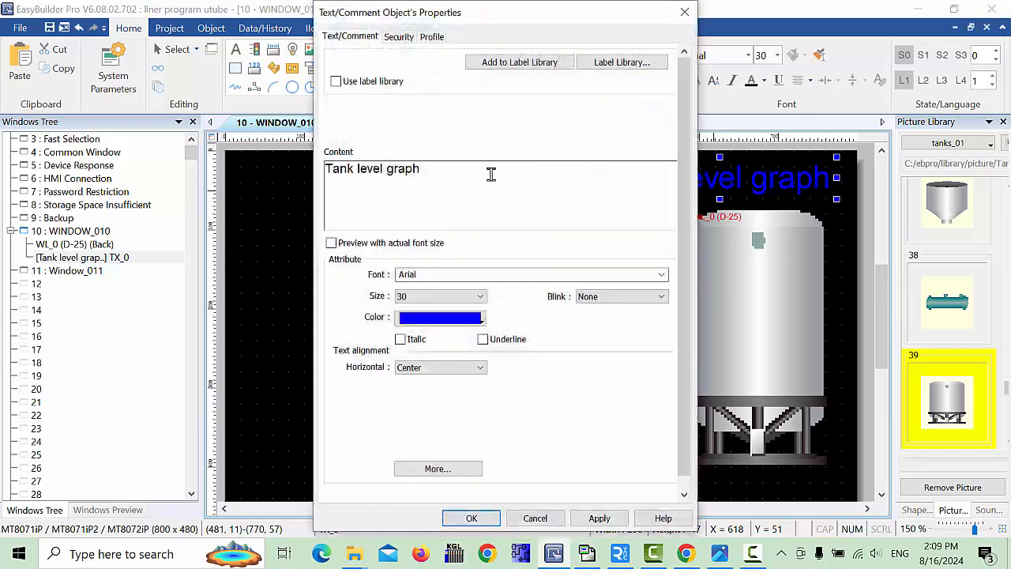
pyautogui.click(482, 319)
pyautogui.click(520, 376)
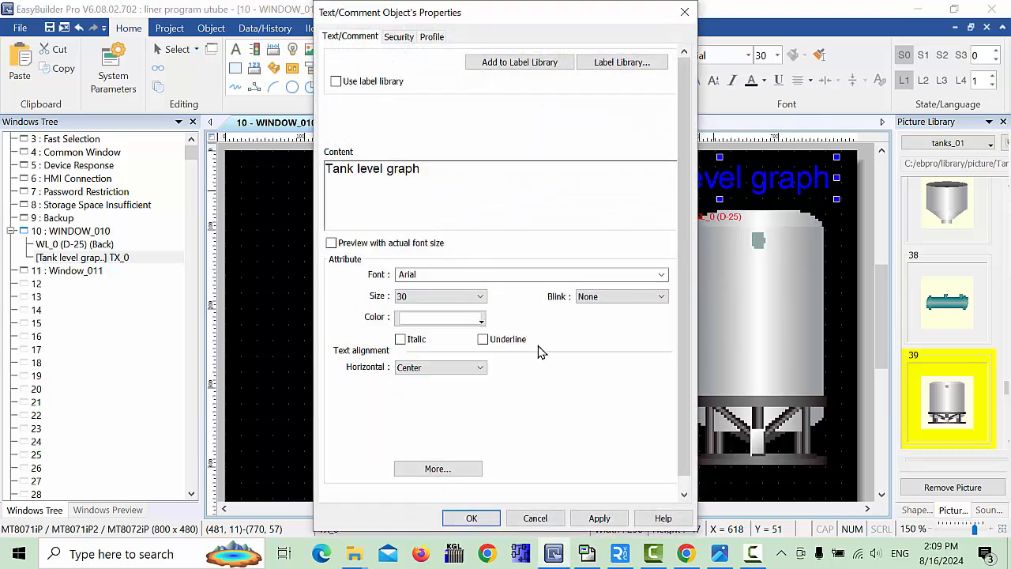
pyautogui.click(471, 518)
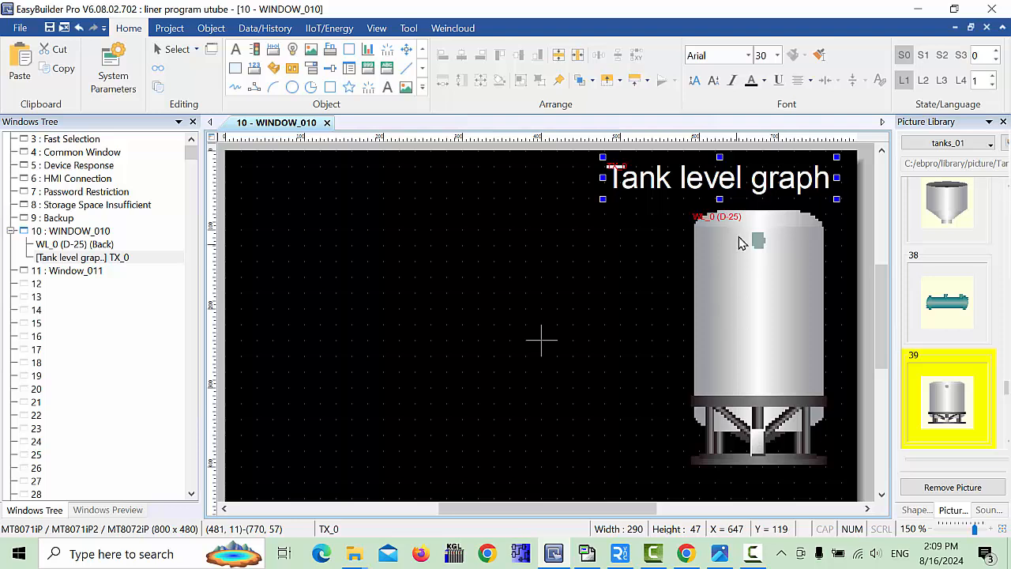
pyautogui.moveTo(741, 184); pyautogui.dragTo(507, 182)
pyautogui.click(392, 352)
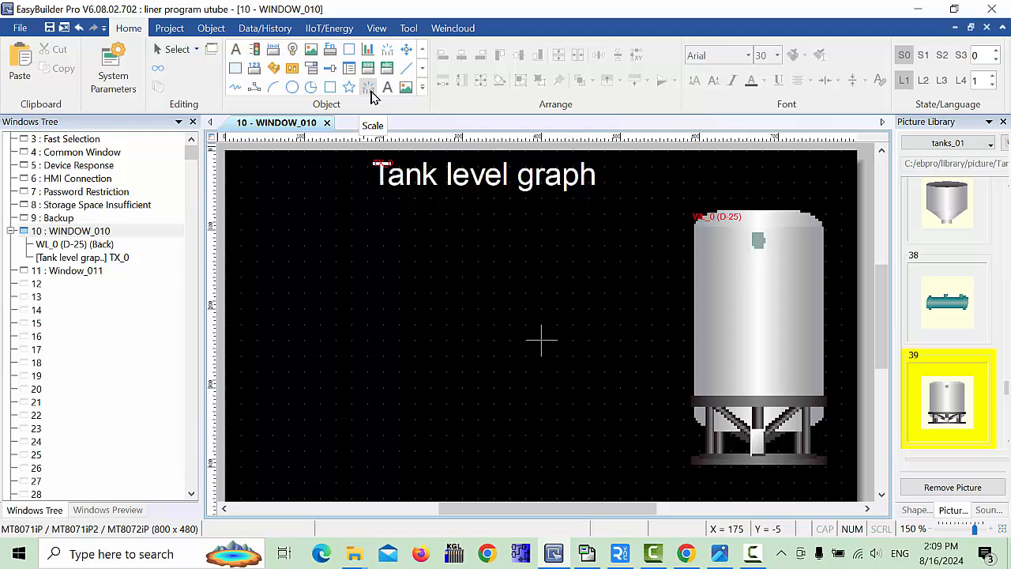
# - Insert a bar graph object reading FATEK address D 25 and place it over the tank body
pyautogui.click(421, 89)
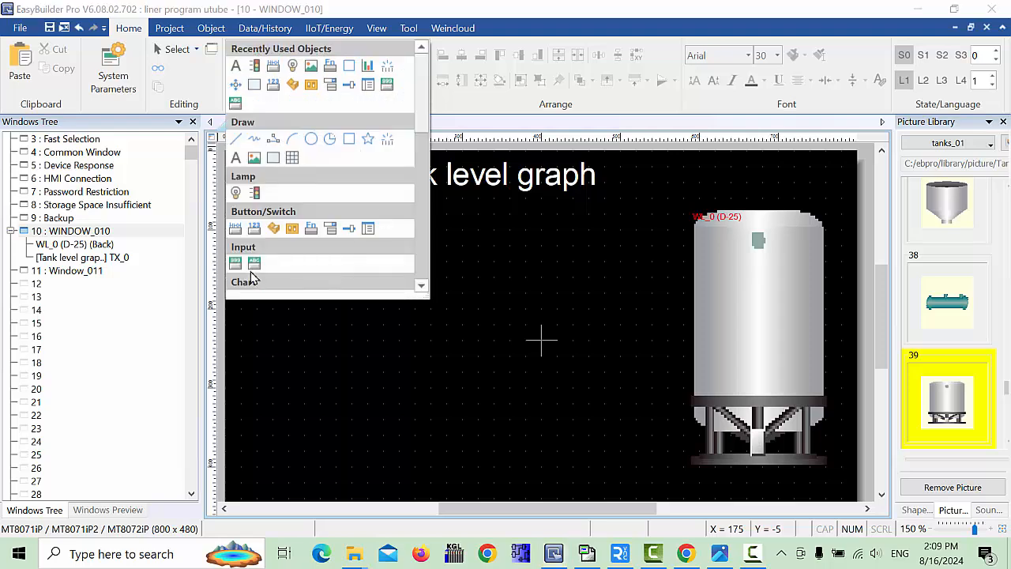
pyautogui.scroll(-3, 311, 227)
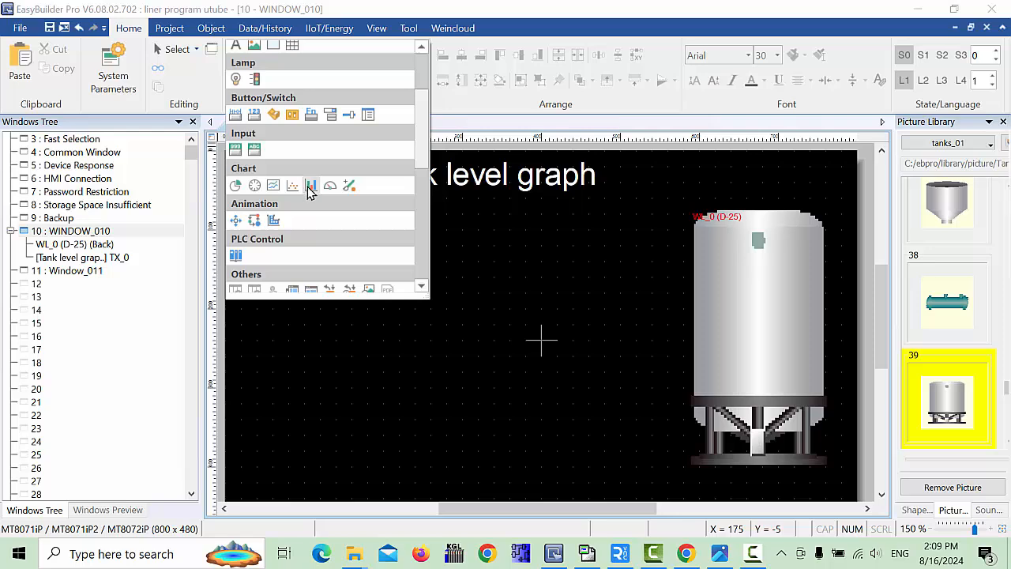
pyautogui.click(309, 188)
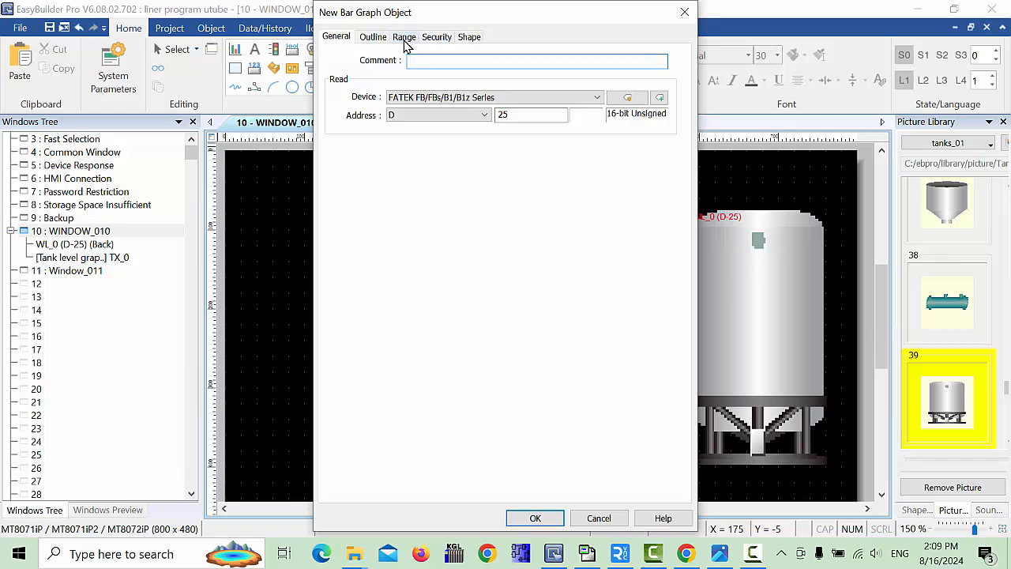
pyautogui.click(370, 37)
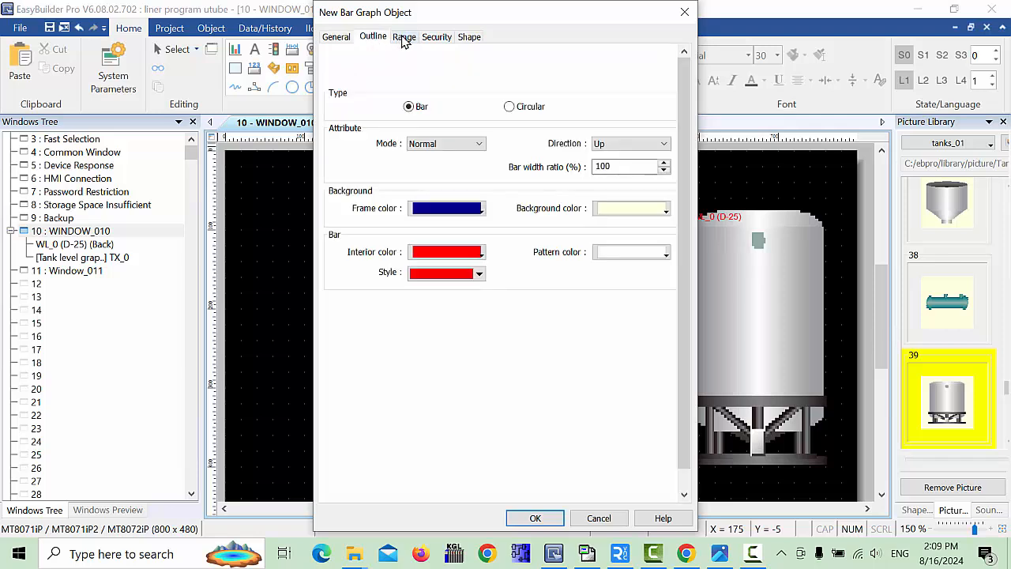
pyautogui.click(404, 38)
pyautogui.click(469, 38)
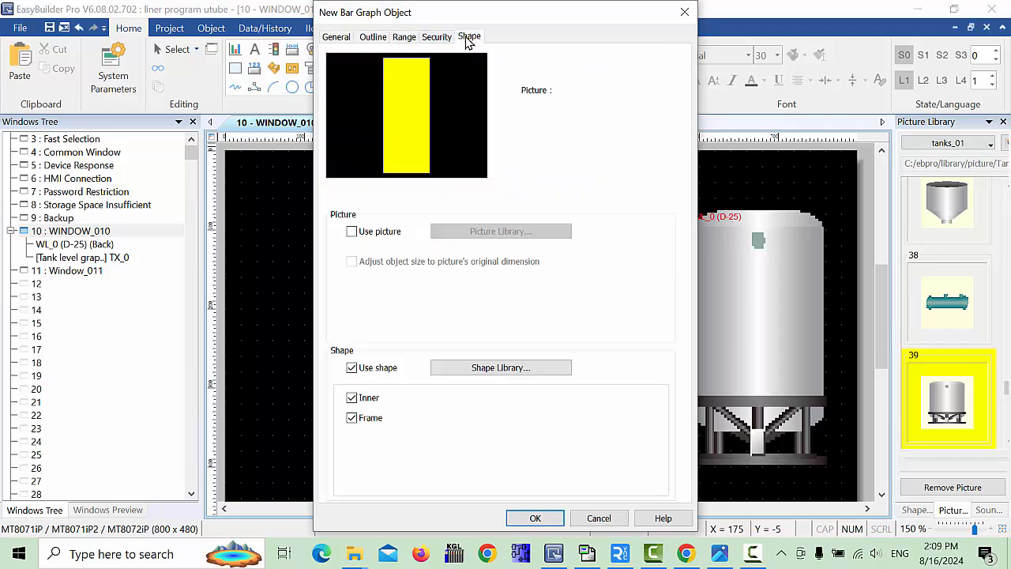
pyautogui.click(337, 38)
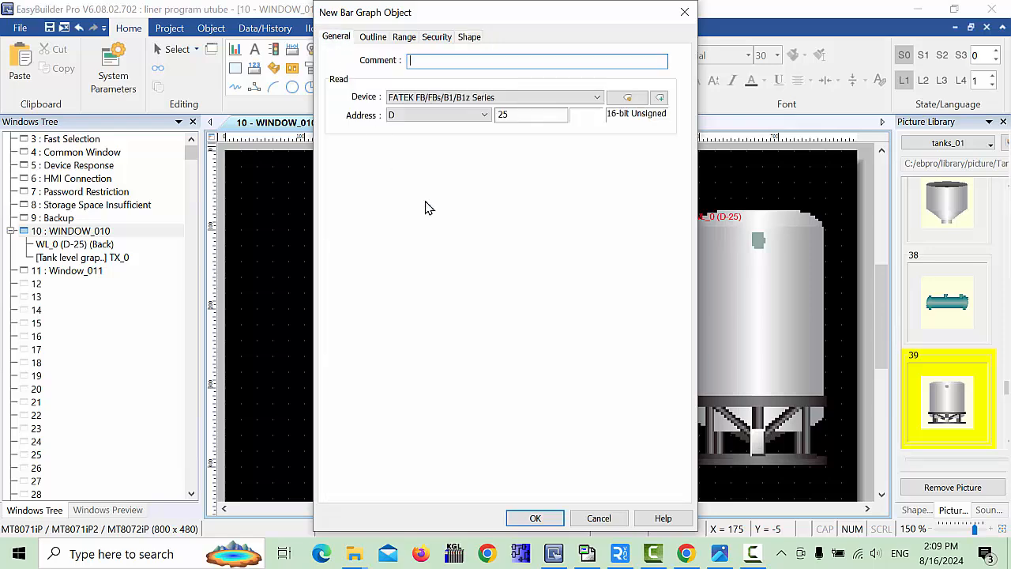
pyautogui.click(533, 520)
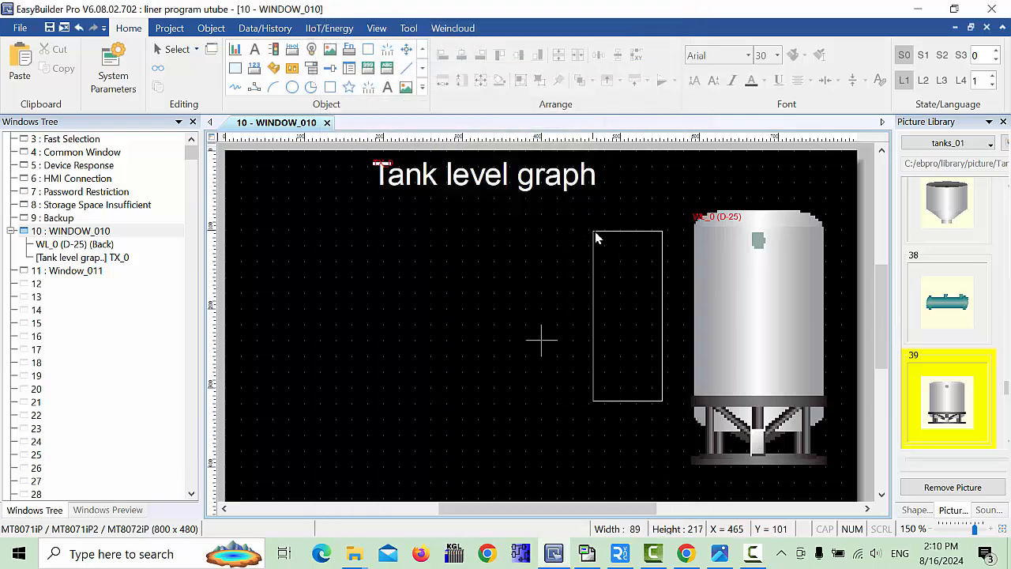
pyautogui.click(731, 235)
pyautogui.click(476, 292)
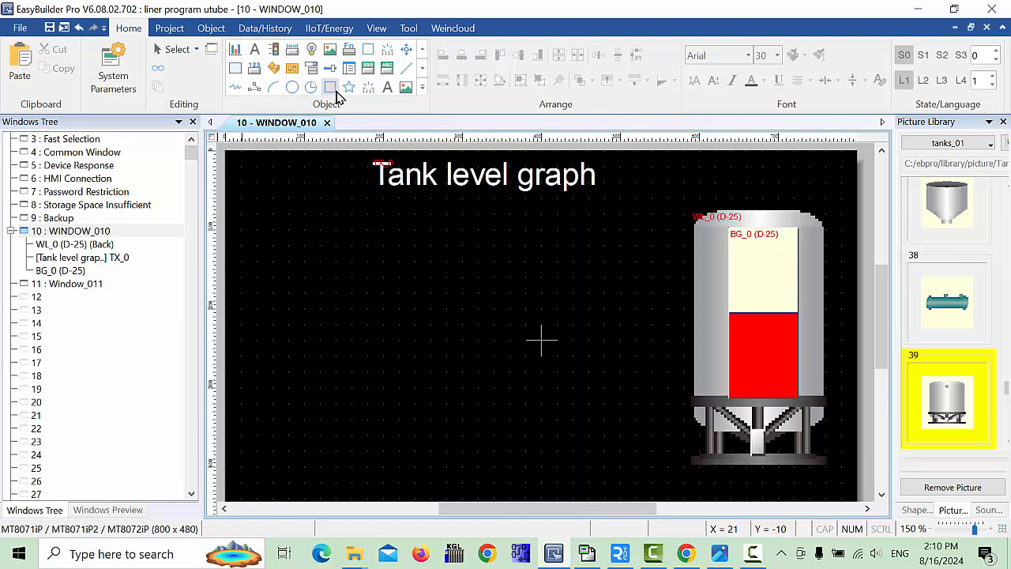
# - Draw a horizontal-line scale about 98 by 226 pixels in the empty area beside the tank and make its lines black
pyautogui.click(368, 89)
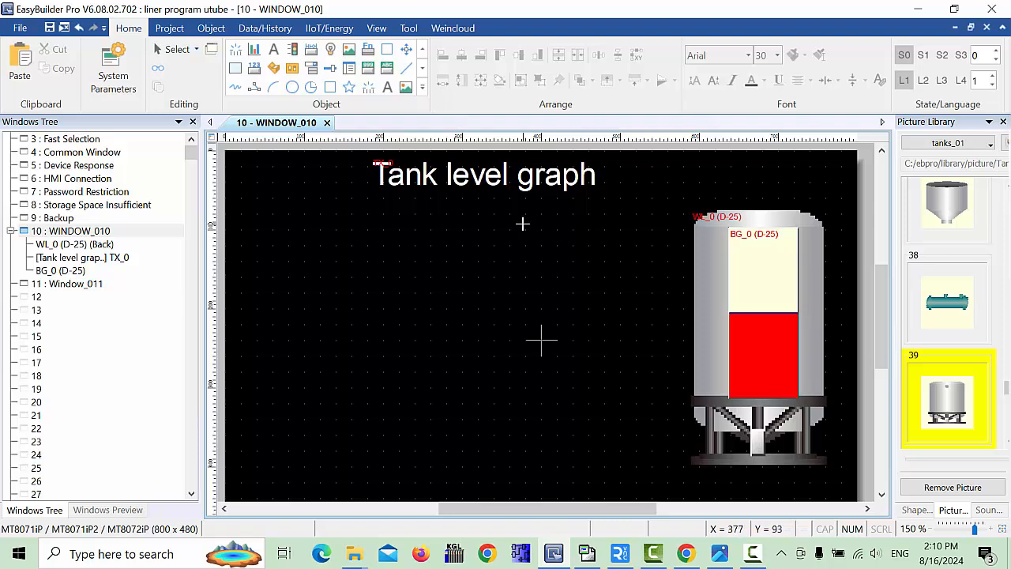
pyautogui.moveTo(524, 226)
pyautogui.mouseDown()
pyautogui.moveTo(591, 296)
pyautogui.moveTo(638, 392)
pyautogui.moveTo(621, 424)
pyautogui.moveTo(590, 393)
pyautogui.moveTo(508, 234)
pyautogui.moveTo(513, 215)
pyautogui.mouseUp()
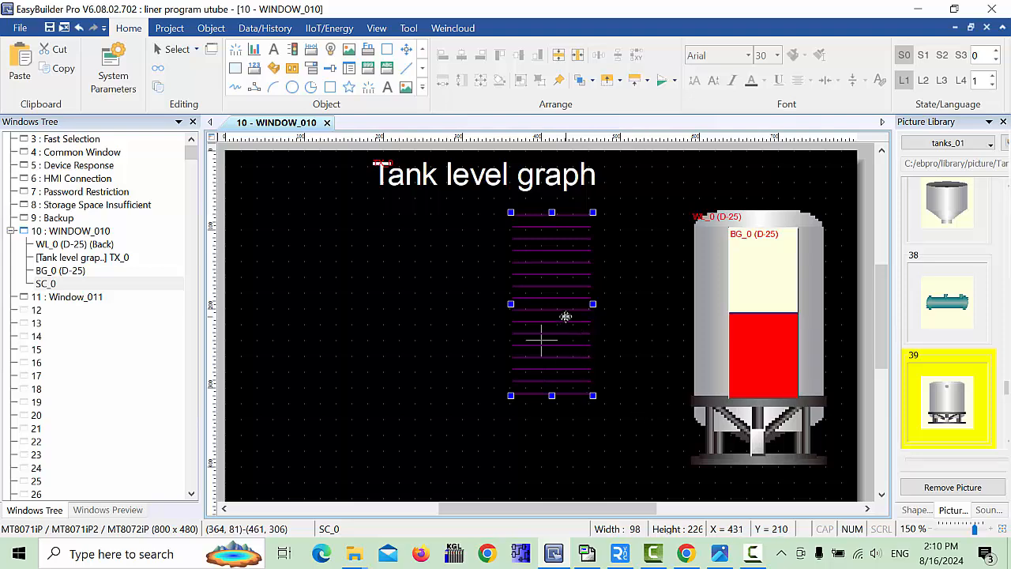
pyautogui.doubleClick(567, 320)
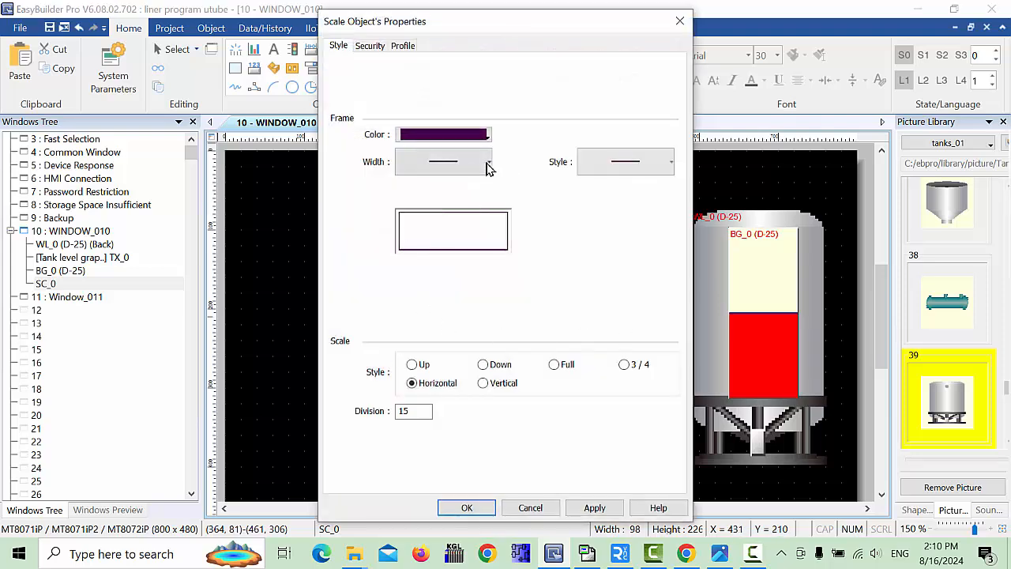
pyautogui.click(487, 136)
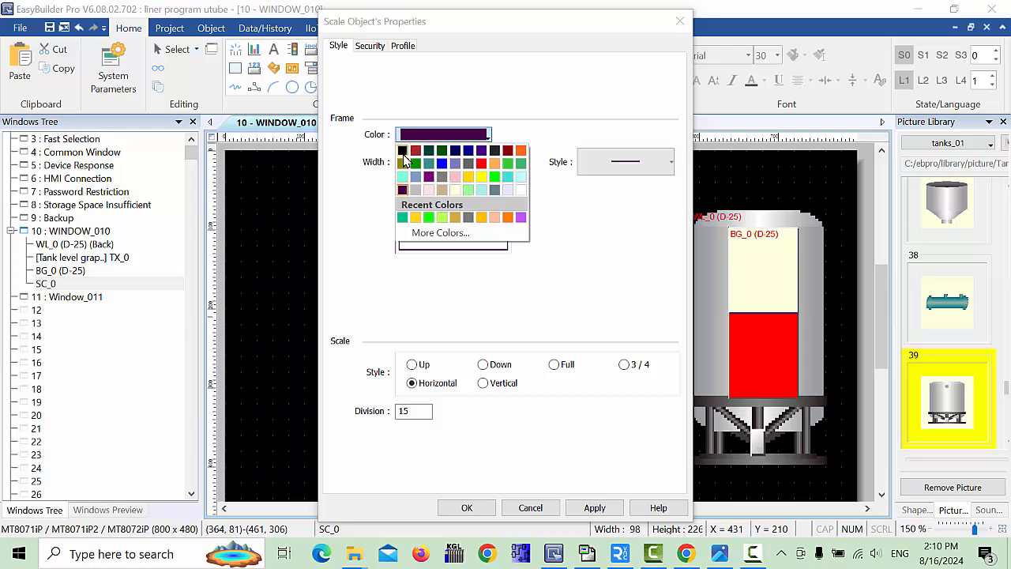
pyautogui.click(402, 151)
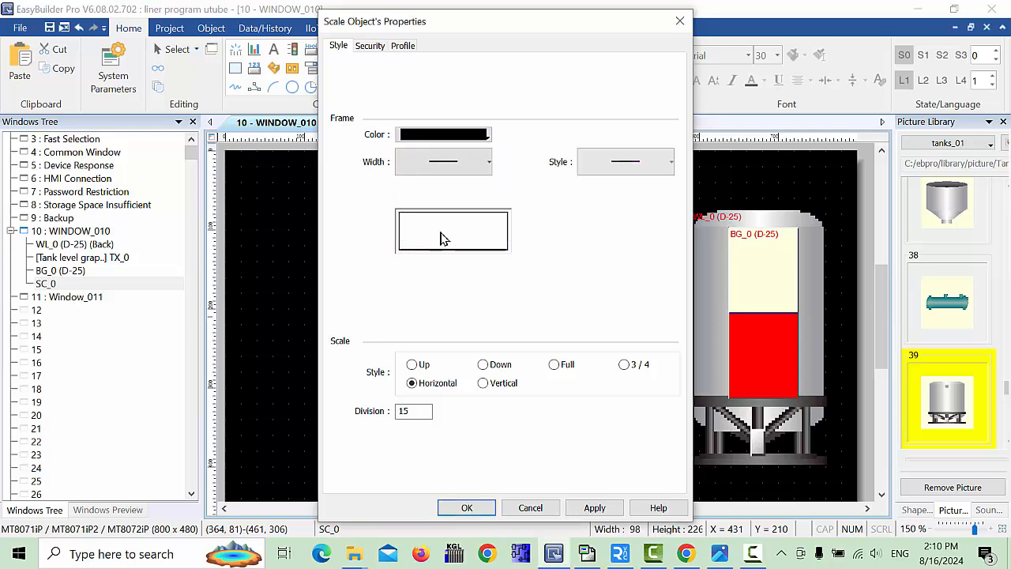
pyautogui.click(467, 508)
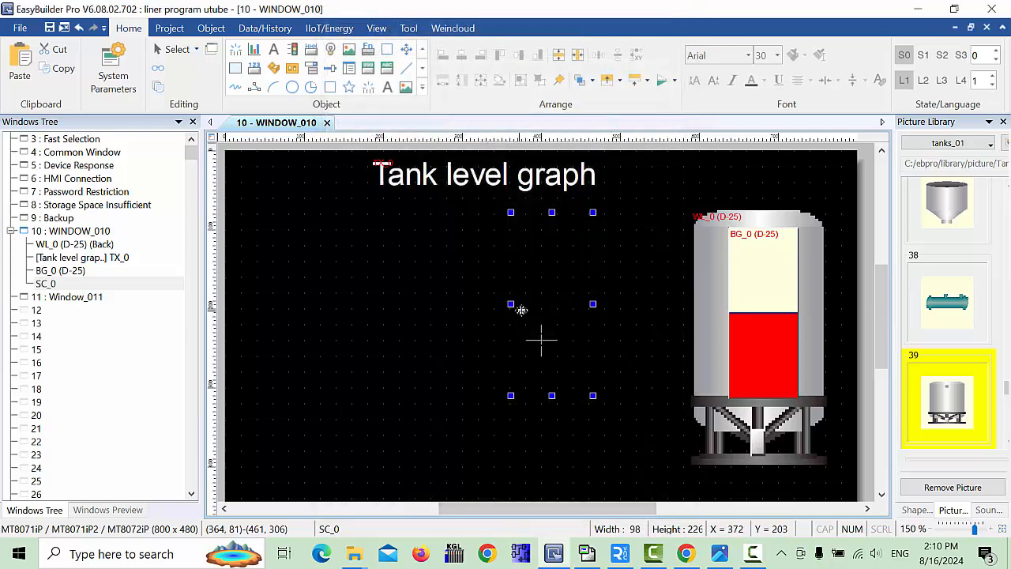
# - Move the scale onto the bar graph and resize it to cover the right half at the bar's full height
pyautogui.moveTo(511, 304); pyautogui.dragTo(782, 330)
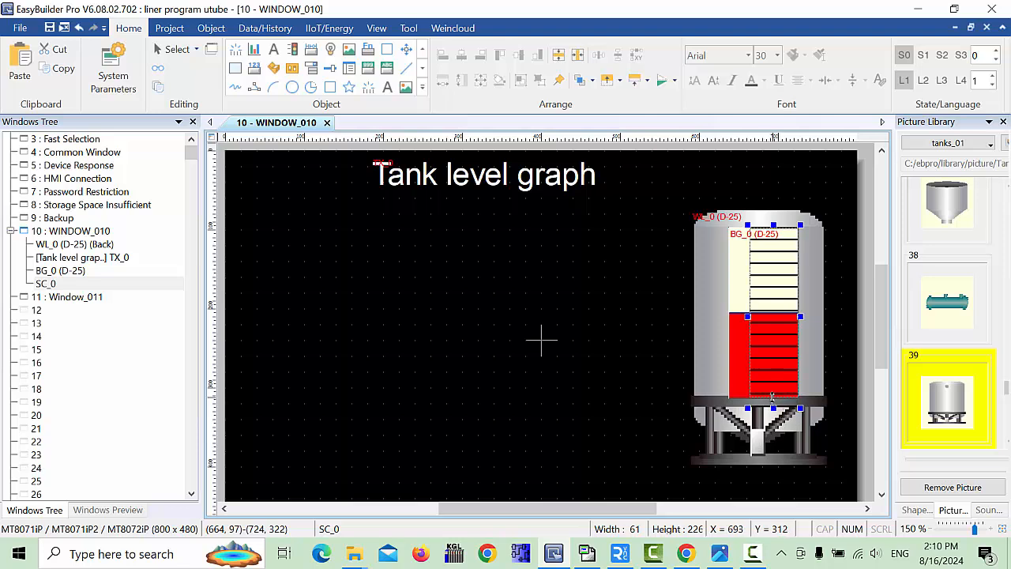
pyautogui.click(629, 358)
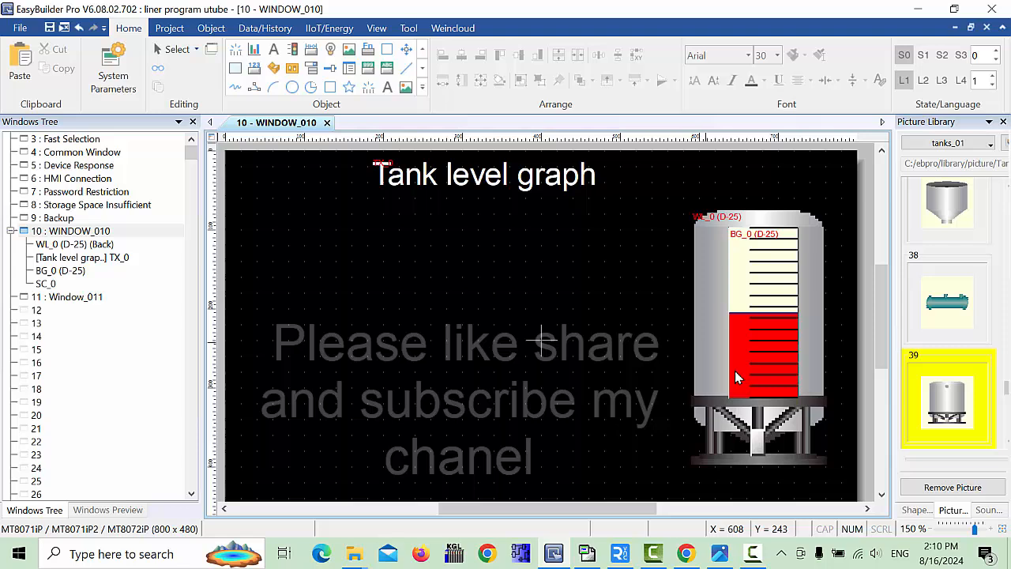
pyautogui.click(767, 345)
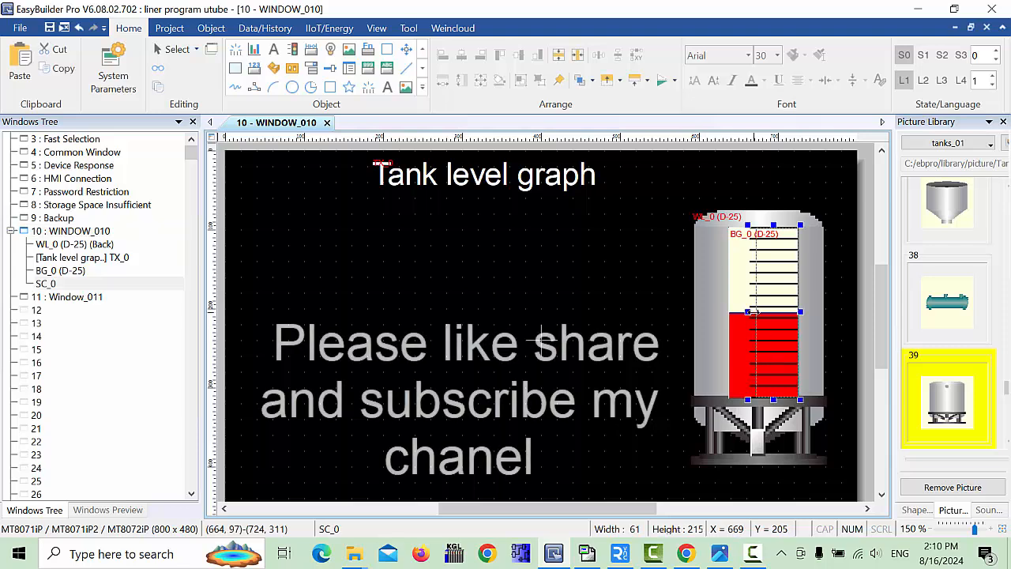
pyautogui.moveTo(748, 312); pyautogui.dragTo(764, 311)
pyautogui.click(600, 438)
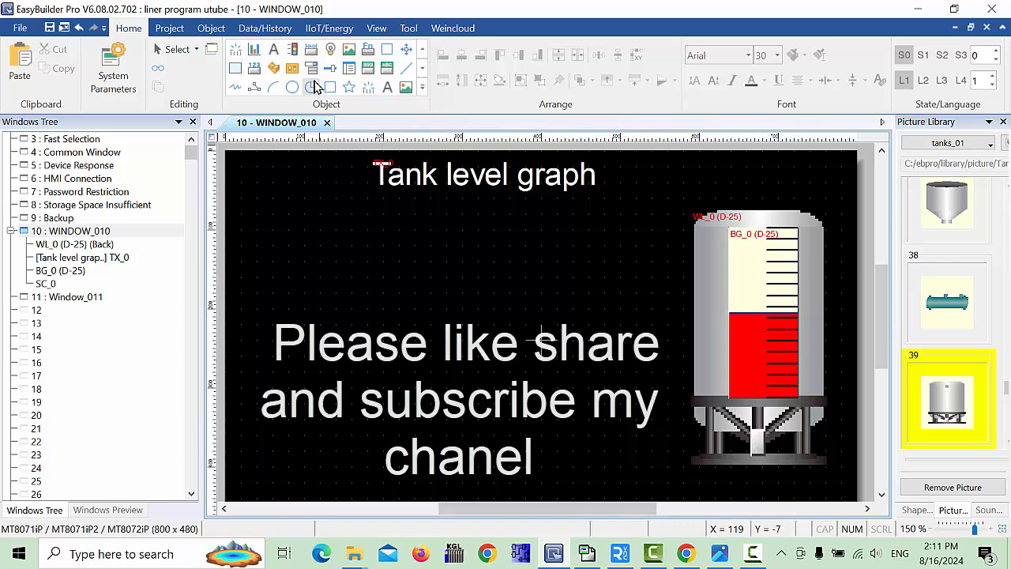
# - Add a numeric object with input allowed for FATEK address D 25 and place it beside the tank's lower left side
pyautogui.click(367, 69)
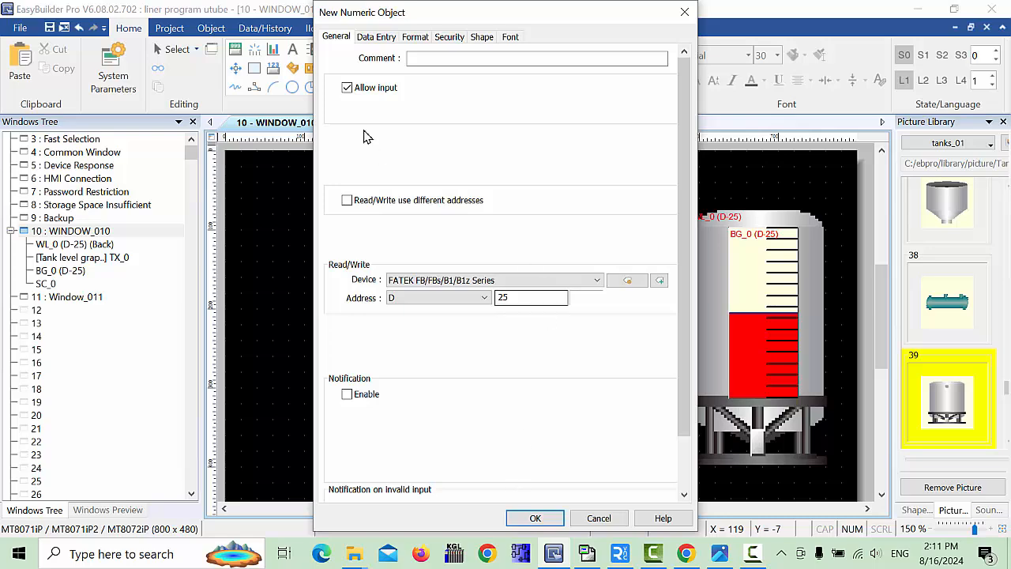
pyautogui.click(535, 518)
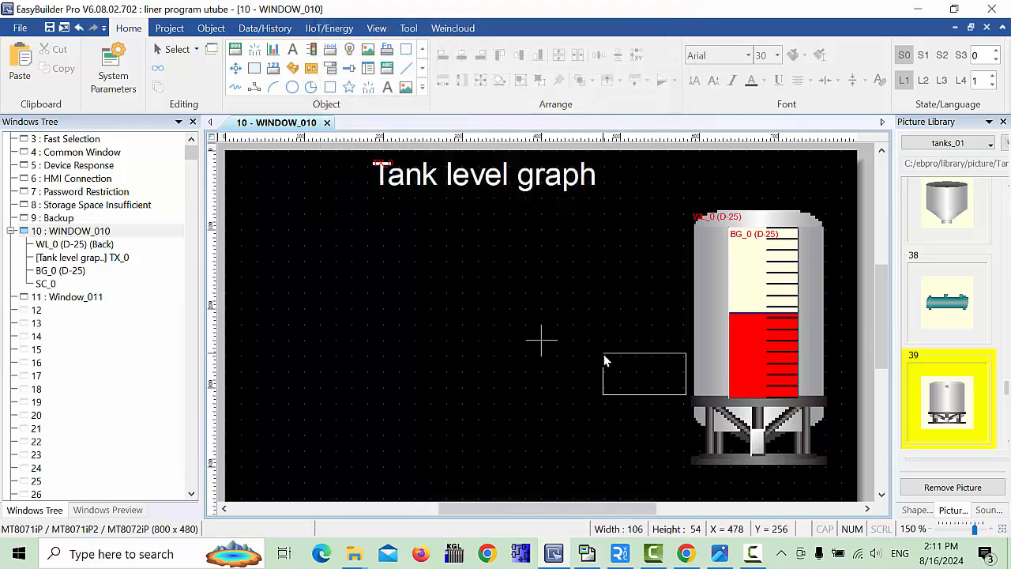
pyautogui.click(606, 354)
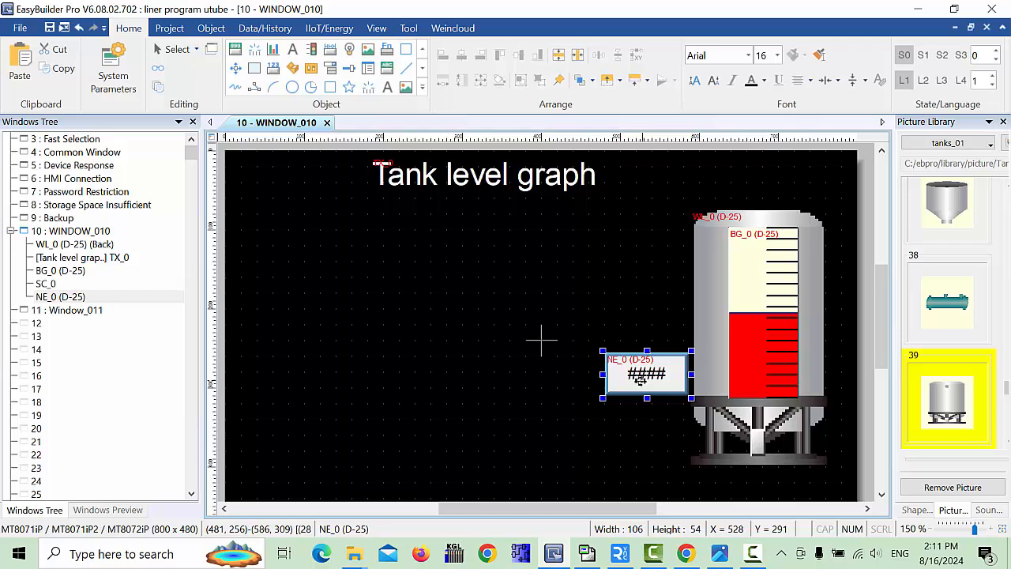
# - Nudge the numeric object 7 pixels to the right so that it meets the tank's edge
pyautogui.press('Right')
pyautogui.press('Right')
pyautogui.press('Right')
pyautogui.press('Right')
pyautogui.press('Right')
pyautogui.press('Right')
pyautogui.press('Right')
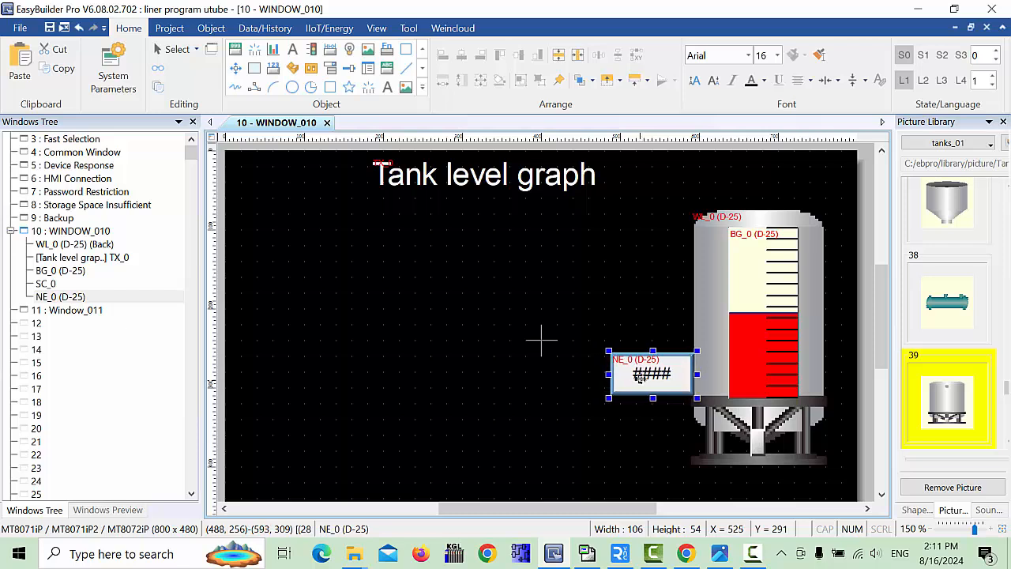
pyautogui.click(775, 189)
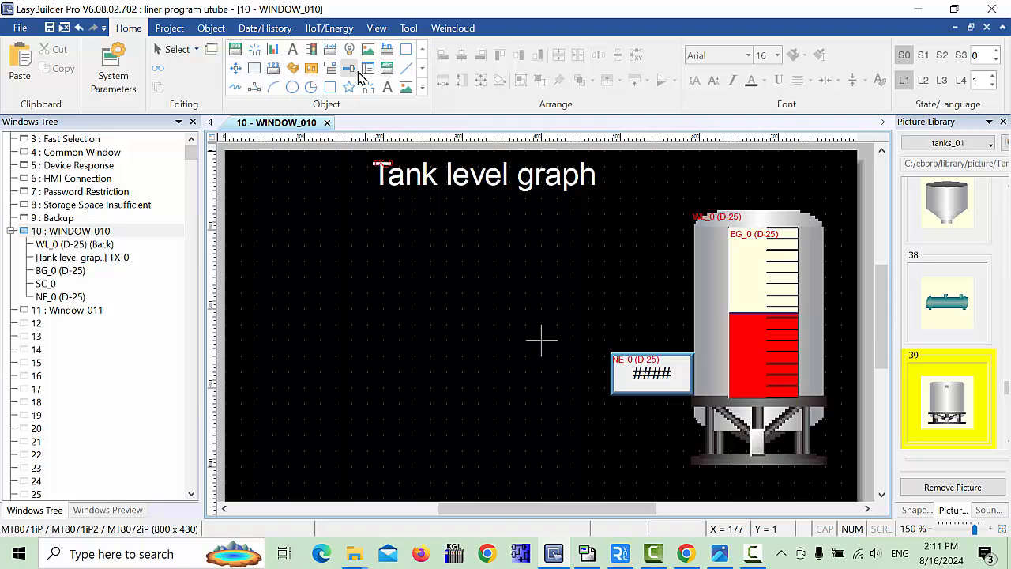
# - Add a Set Bit button with Toggle style for FATEK address M 50 and place it in the empty area at the window design's upper left
pyautogui.click(423, 87)
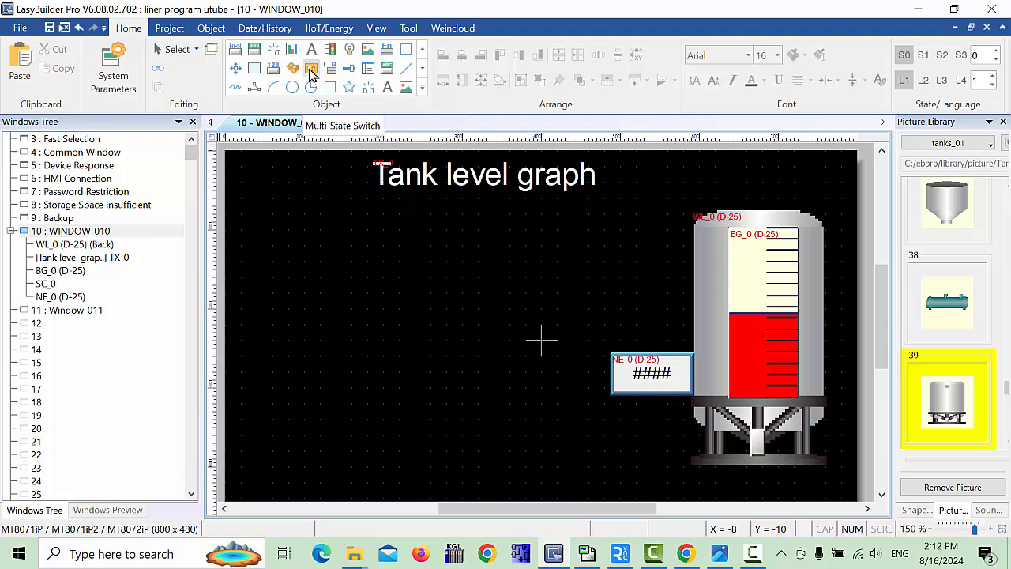
pyautogui.click(236, 68)
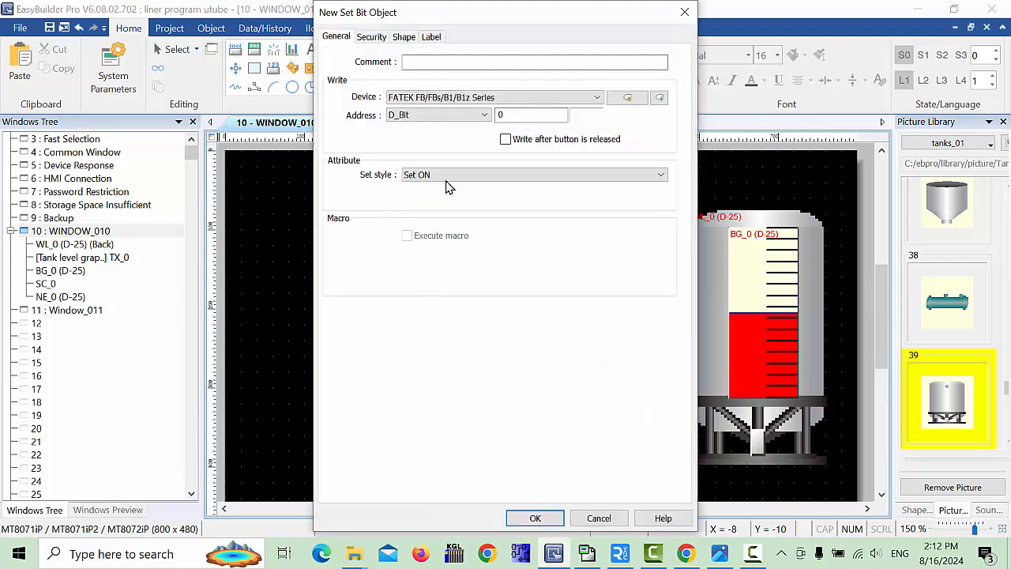
pyautogui.click(445, 180)
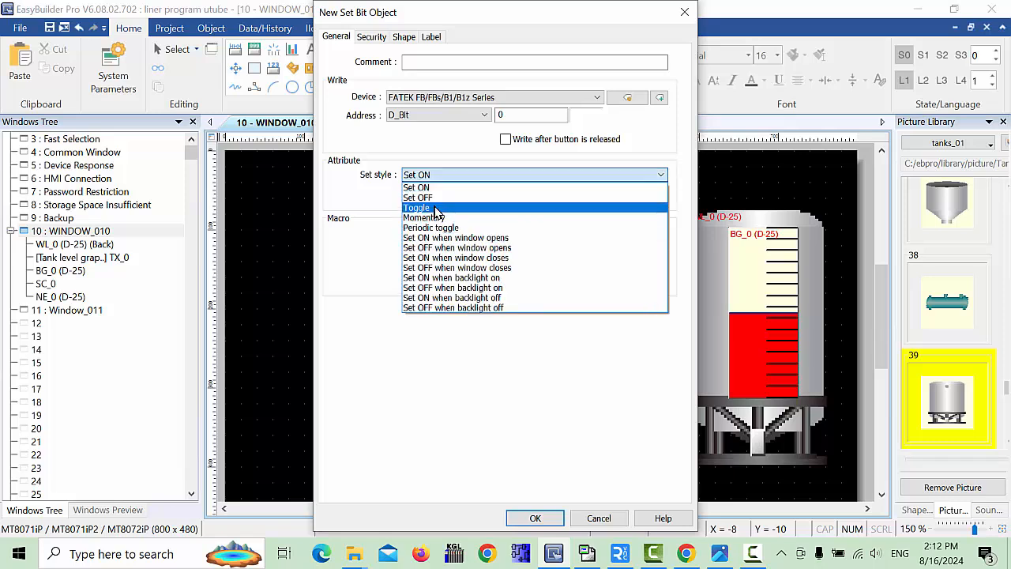
pyautogui.click(433, 210)
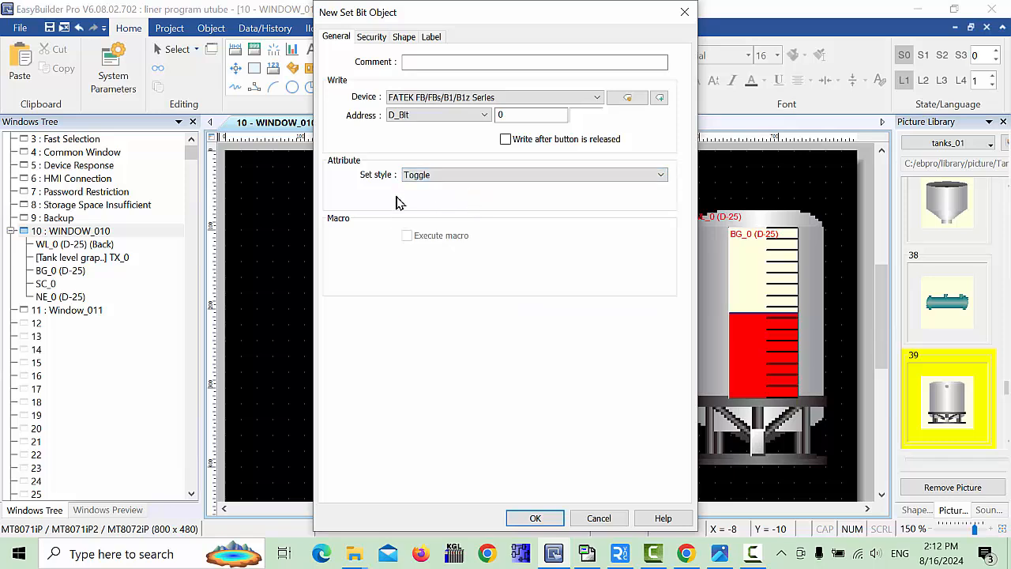
pyautogui.click(485, 116)
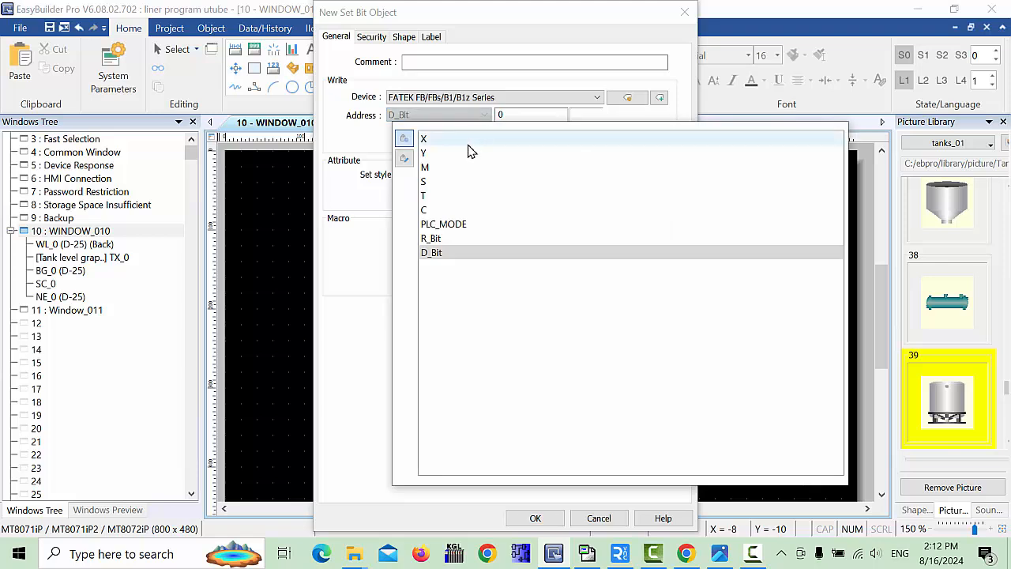
pyautogui.click(424, 166)
pyautogui.click(511, 117)
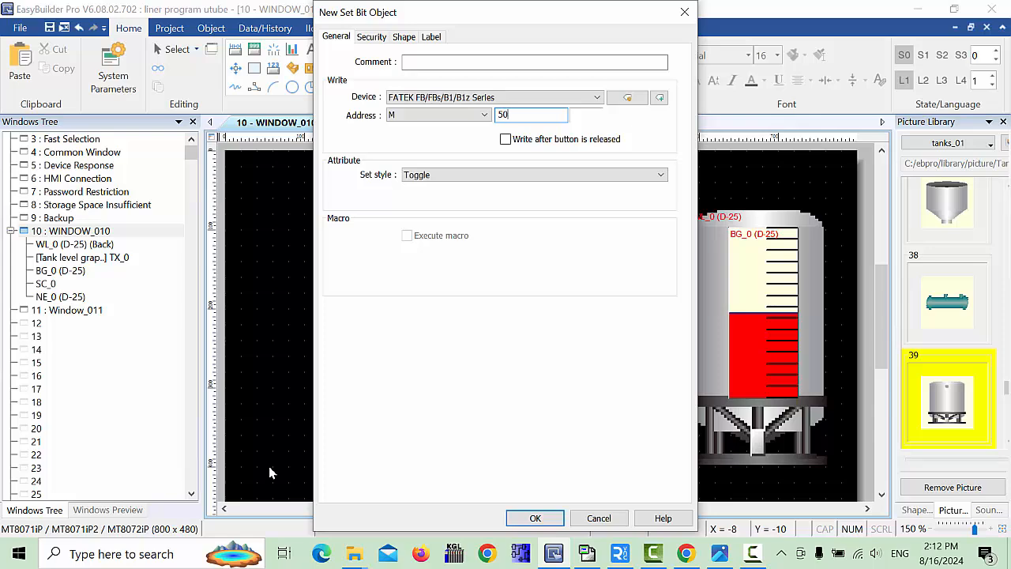
pyautogui.press('Return')
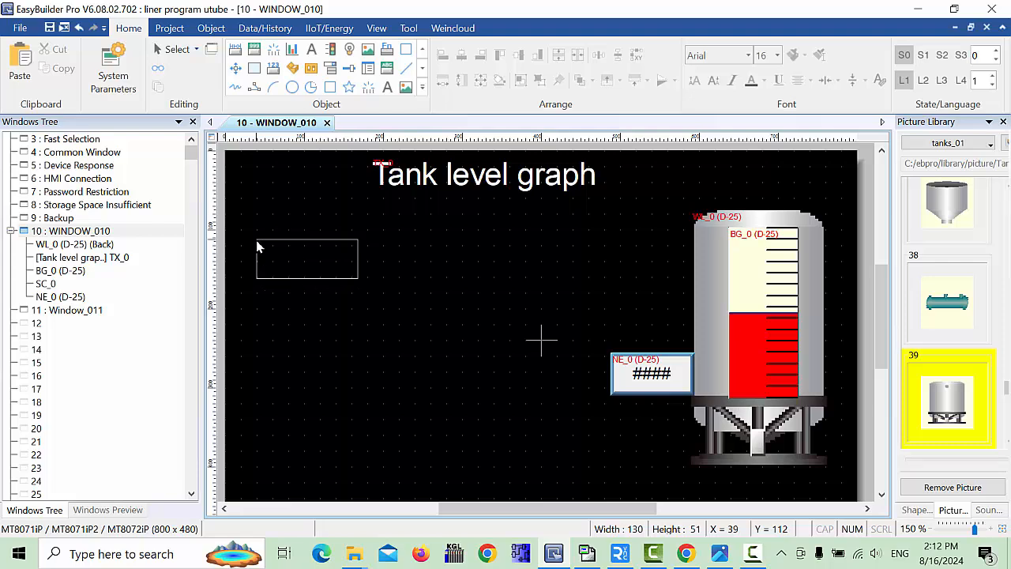
pyautogui.click(258, 237)
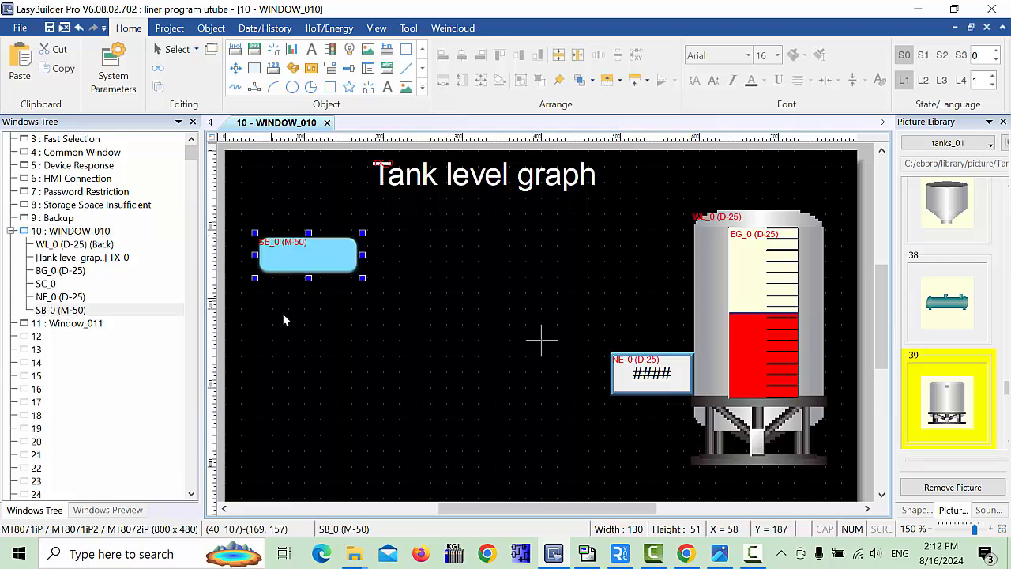
pyautogui.click(332, 323)
# - Change the Set Bit button's picture to the square-cornered rectangle, number 3, in the System Button - Flat library
pyautogui.doubleClick(313, 267)
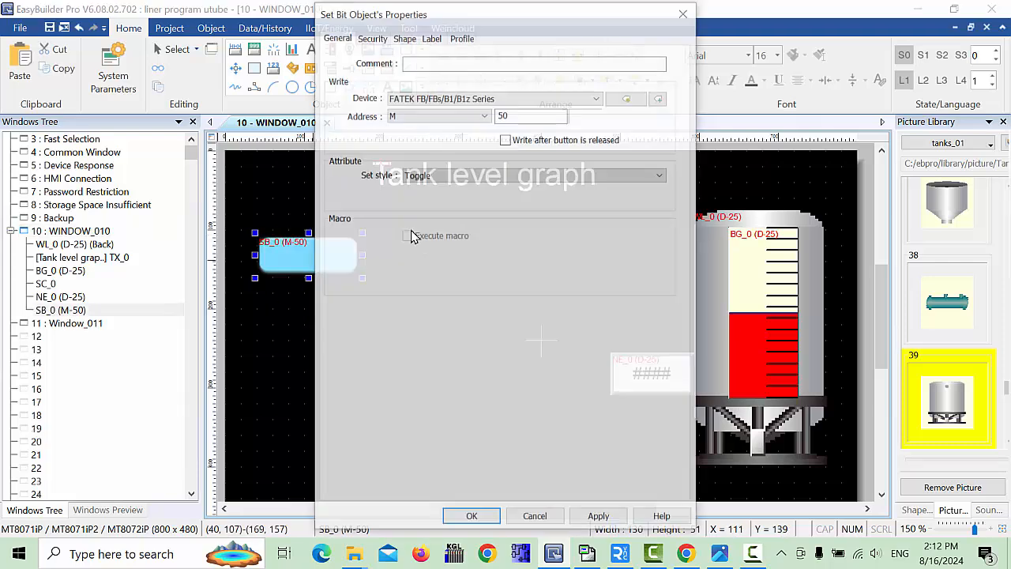
pyautogui.click(405, 37)
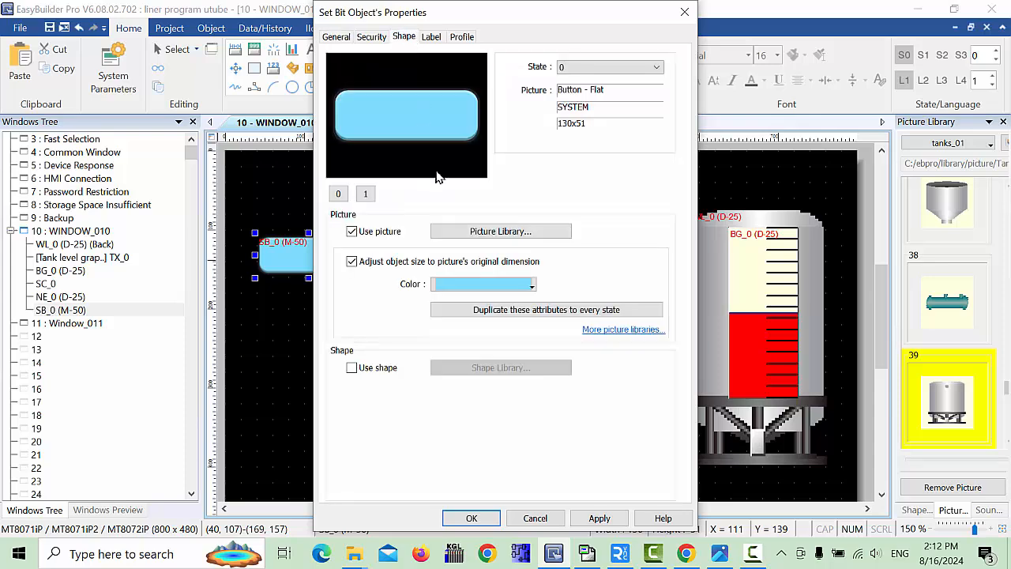
pyautogui.click(499, 232)
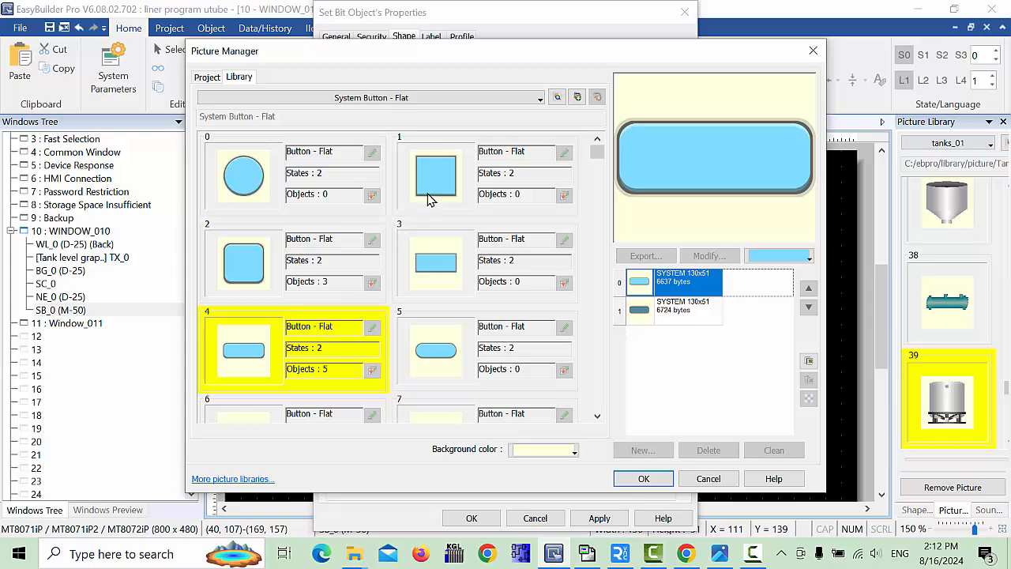
pyautogui.click(437, 265)
pyautogui.click(642, 478)
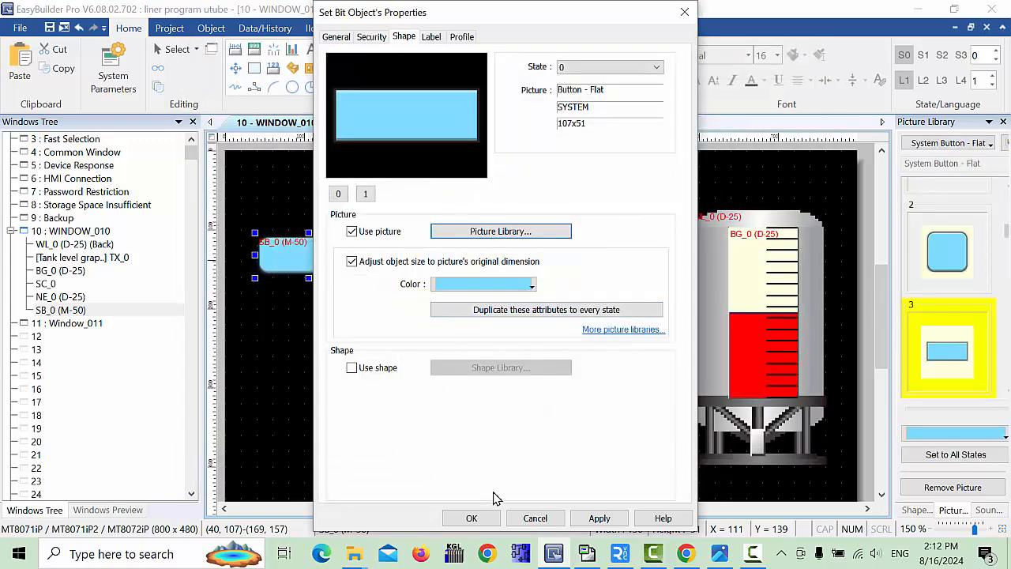
# - Recolor the Set Bit button orange-red and move it beneath the beginning of the Tank level graph title
pyautogui.click(531, 284)
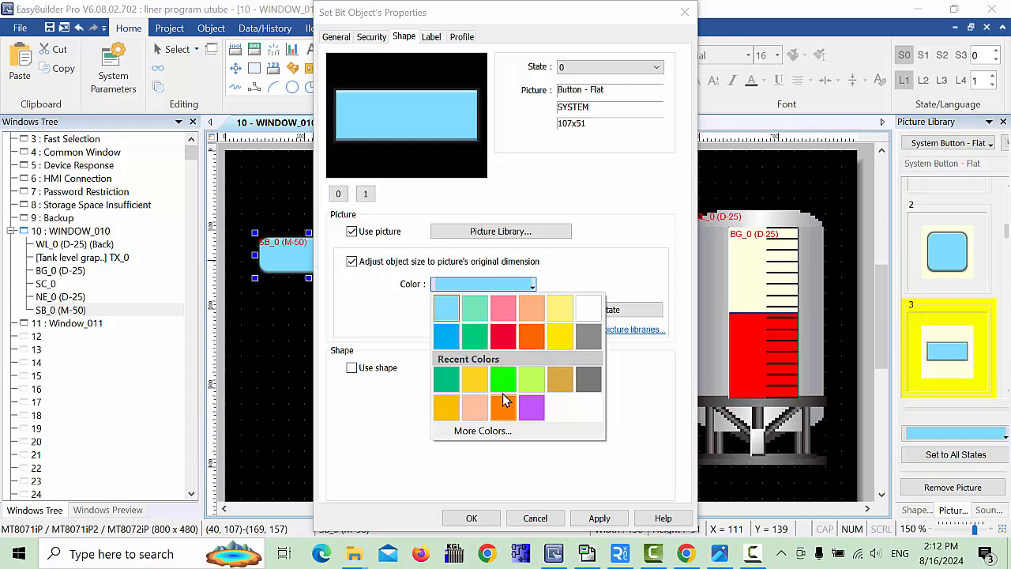
pyautogui.click(484, 431)
pyautogui.click(491, 267)
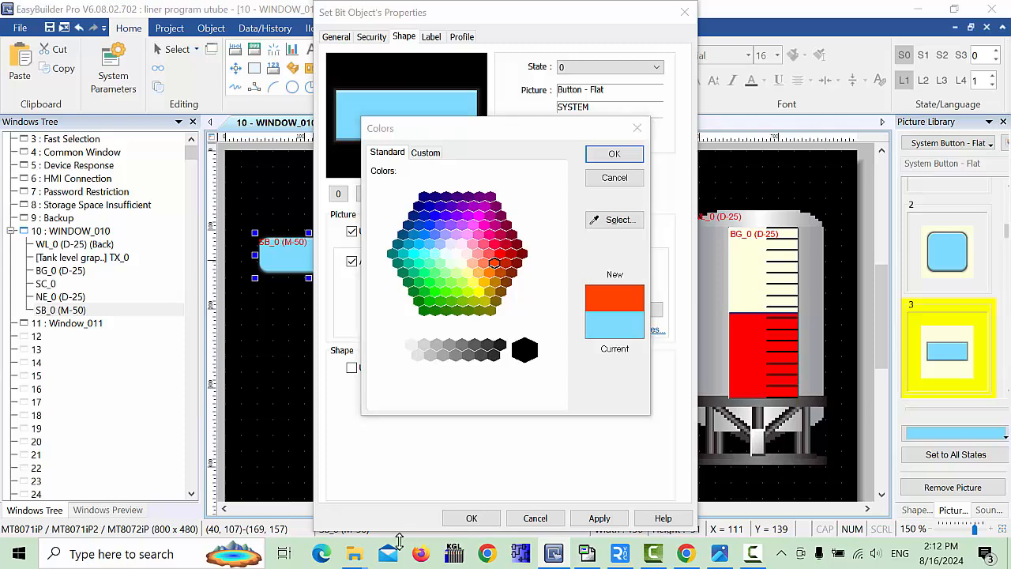
pyautogui.click(616, 155)
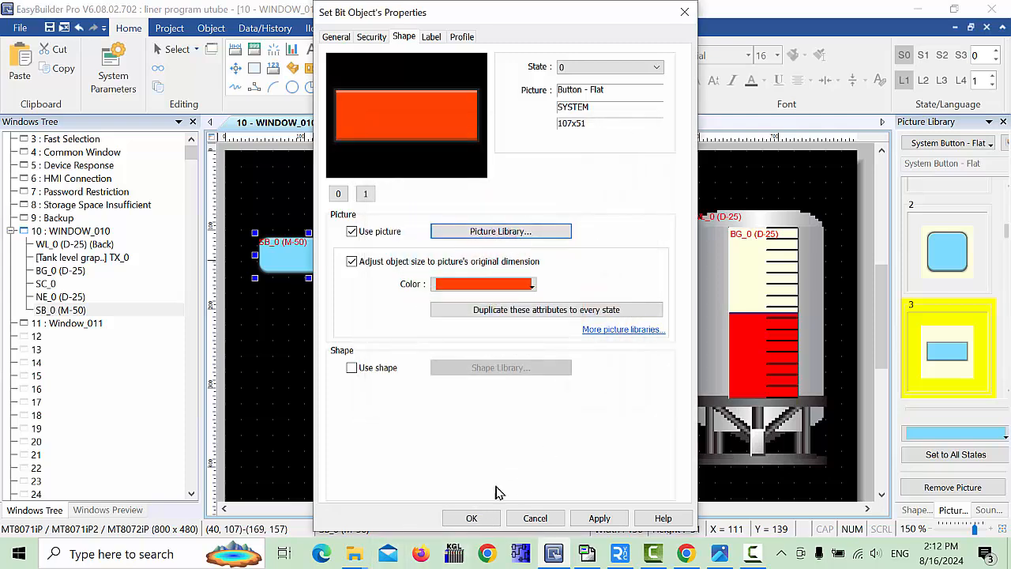
pyautogui.click(472, 517)
pyautogui.moveTo(299, 264); pyautogui.dragTo(443, 253)
pyautogui.click(470, 378)
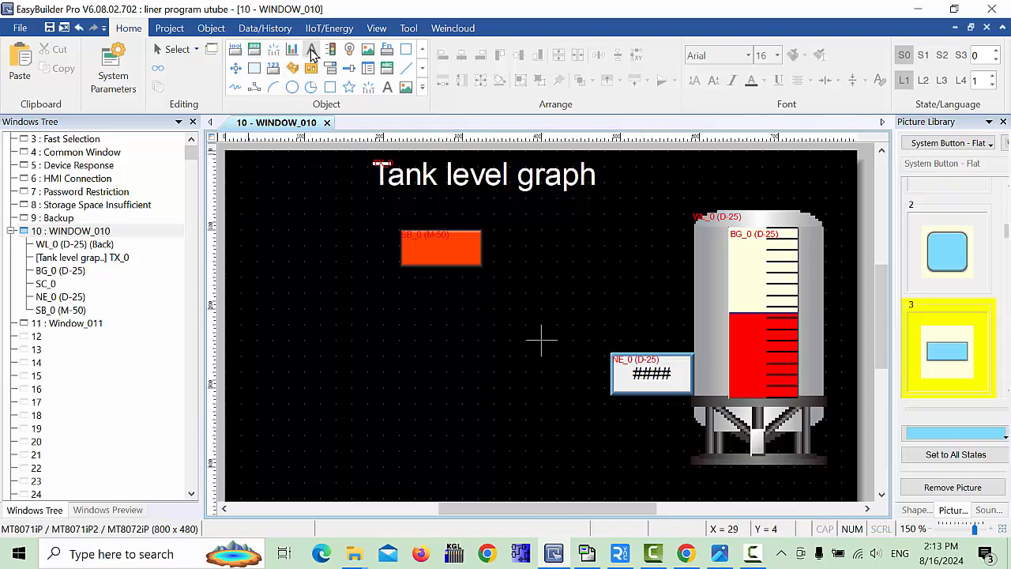
# - Start a new bit lamp object and browse the picture libraries for its shape as far as button3.flb
pyautogui.click(350, 49)
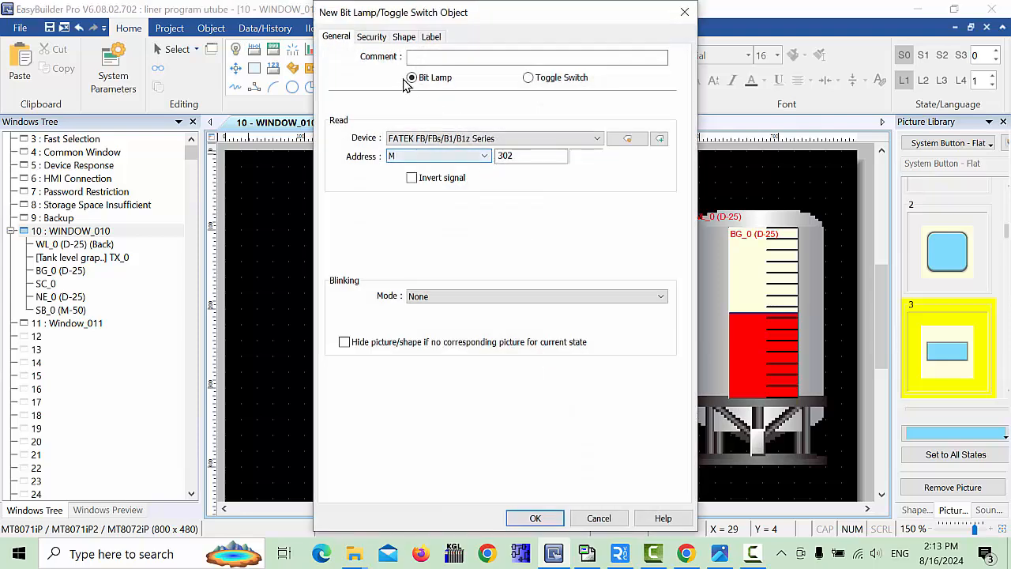
pyautogui.click(404, 39)
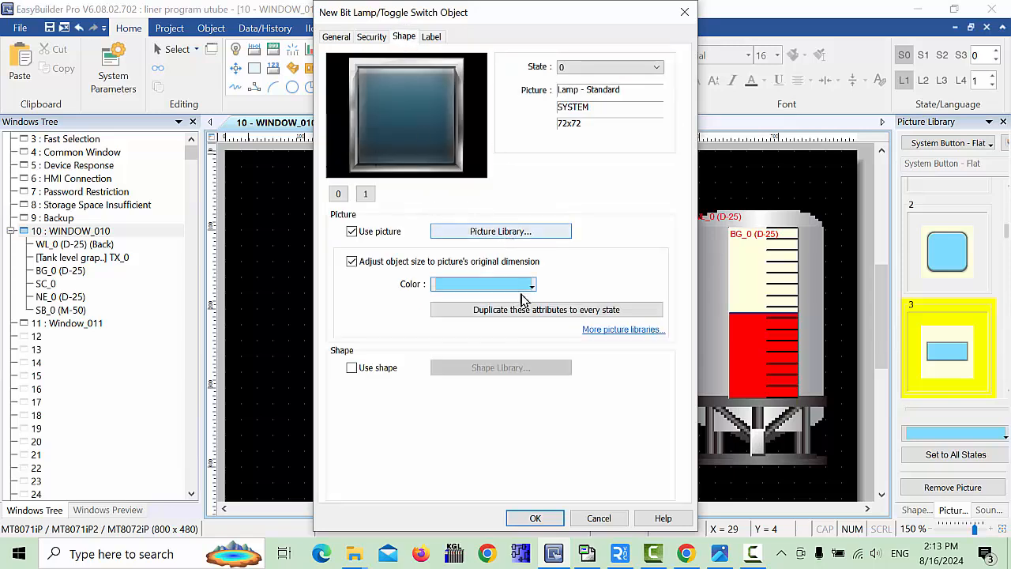
pyautogui.click(490, 231)
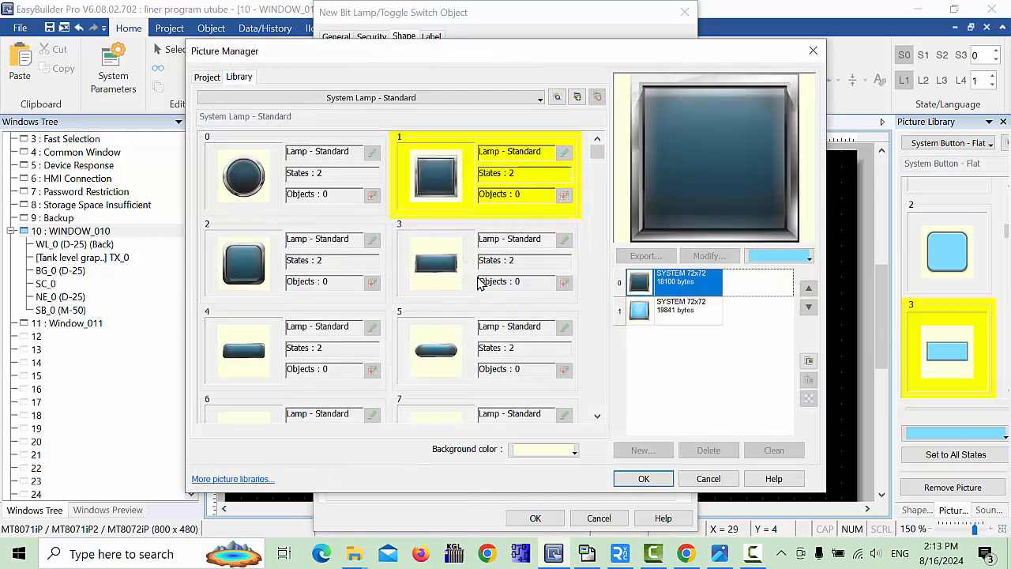
pyautogui.scroll(-2, 478, 286)
pyautogui.scroll(3, 473, 289)
pyautogui.click(557, 97)
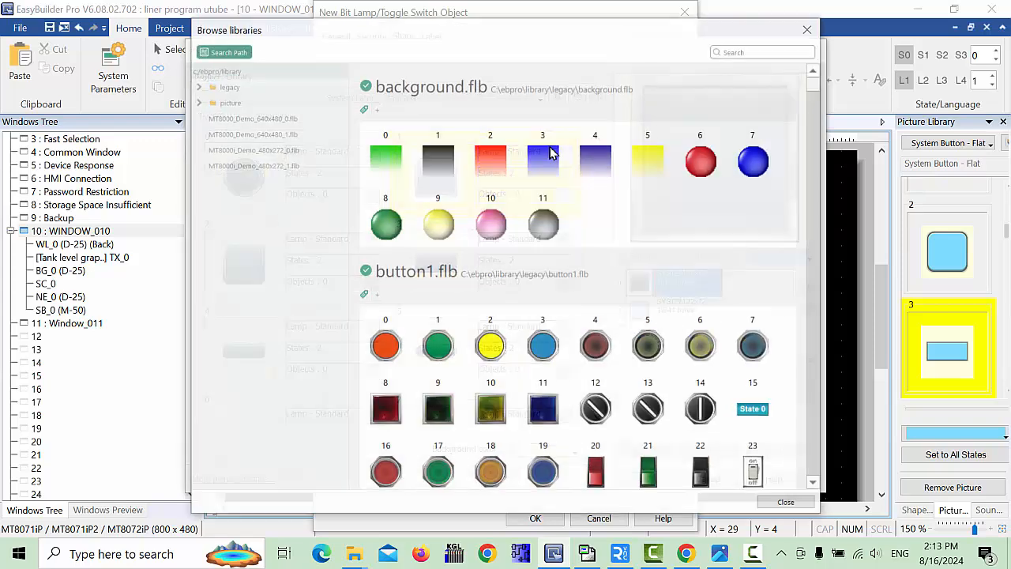
pyautogui.scroll(-5, 585, 323)
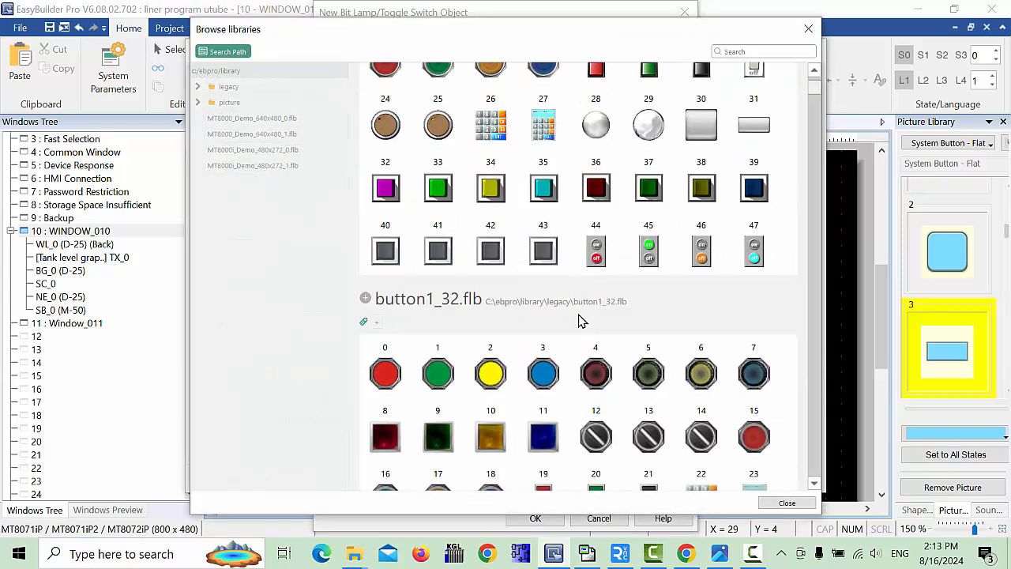
pyautogui.scroll(-15, 582, 321)
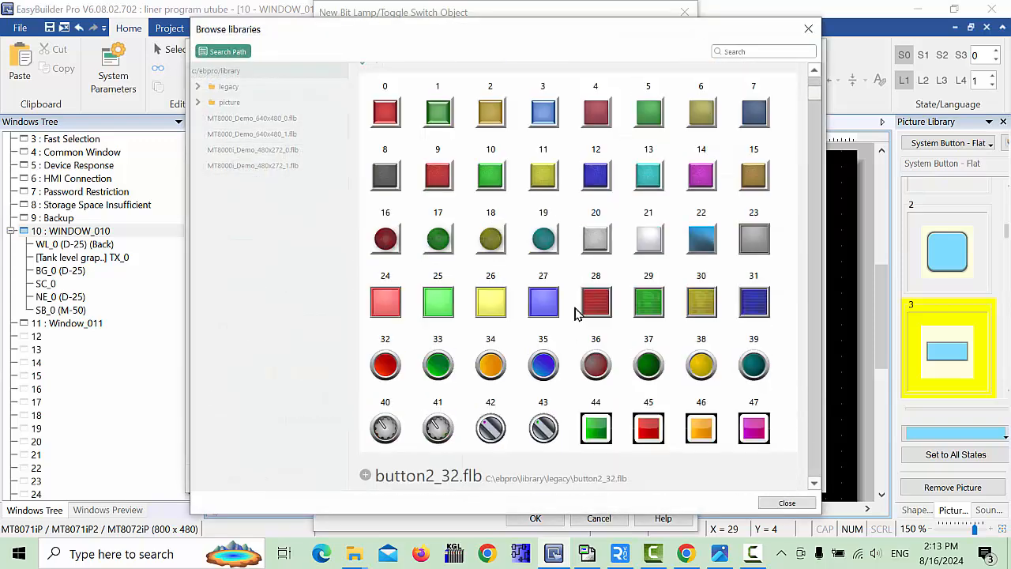
pyautogui.scroll(-6, 577, 312)
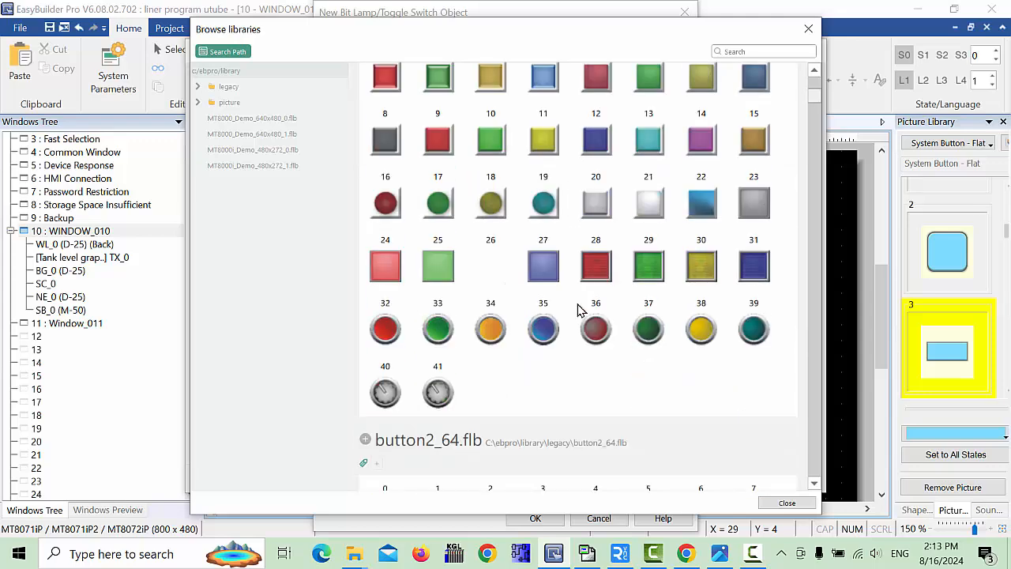
pyautogui.scroll(-2, 578, 310)
pyautogui.scroll(-4, 577, 311)
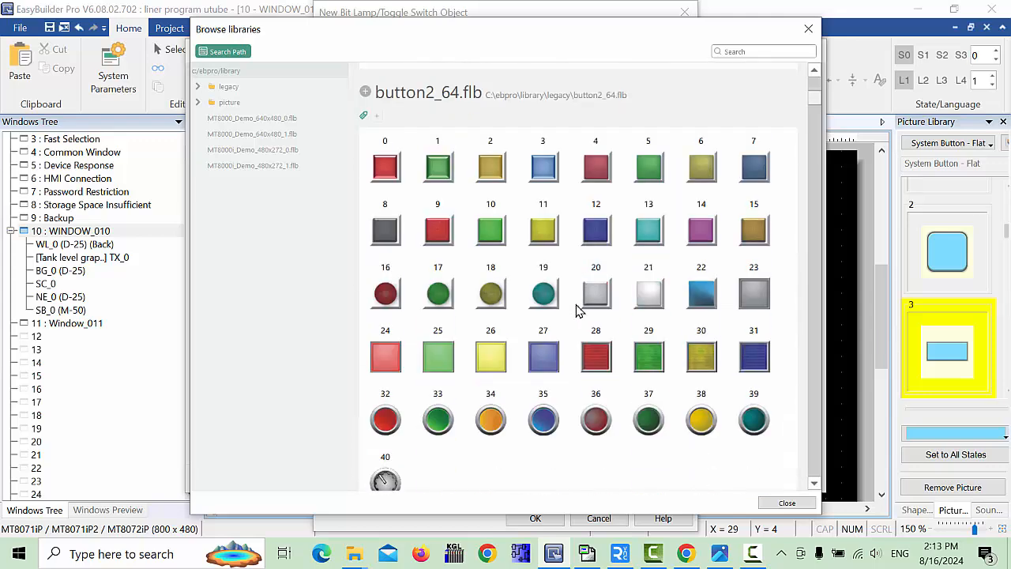
pyautogui.scroll(-4, 575, 313)
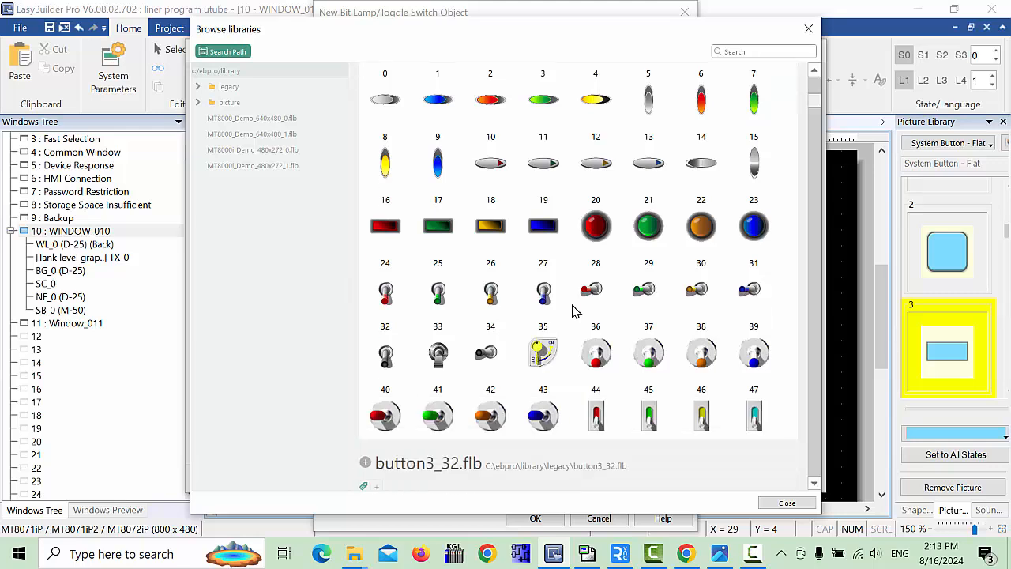
# - Pick round pictures 20, 21 and 23 in turn in button3.flb, and remove that library from the project
pyautogui.click(598, 227)
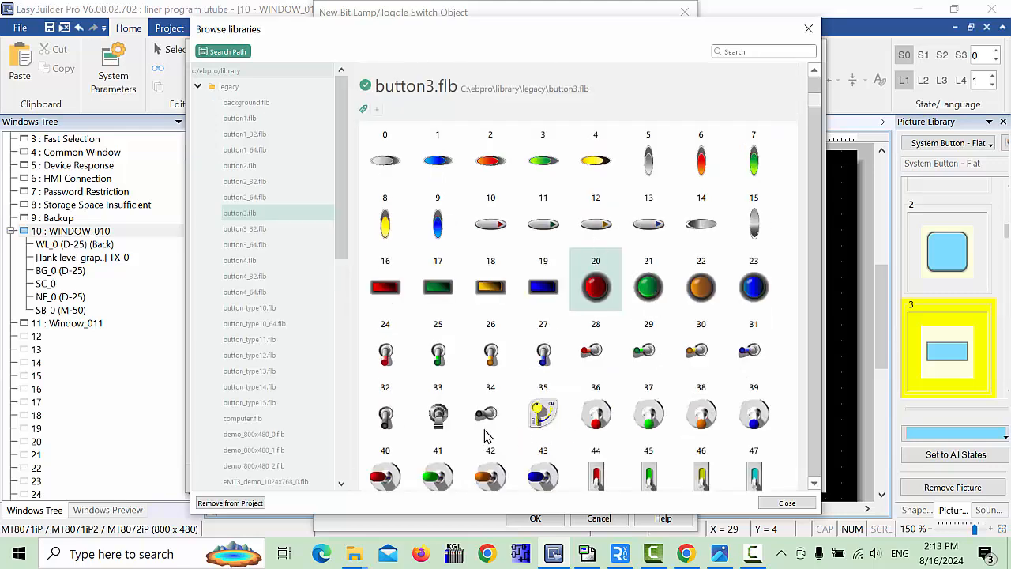
pyautogui.click(645, 291)
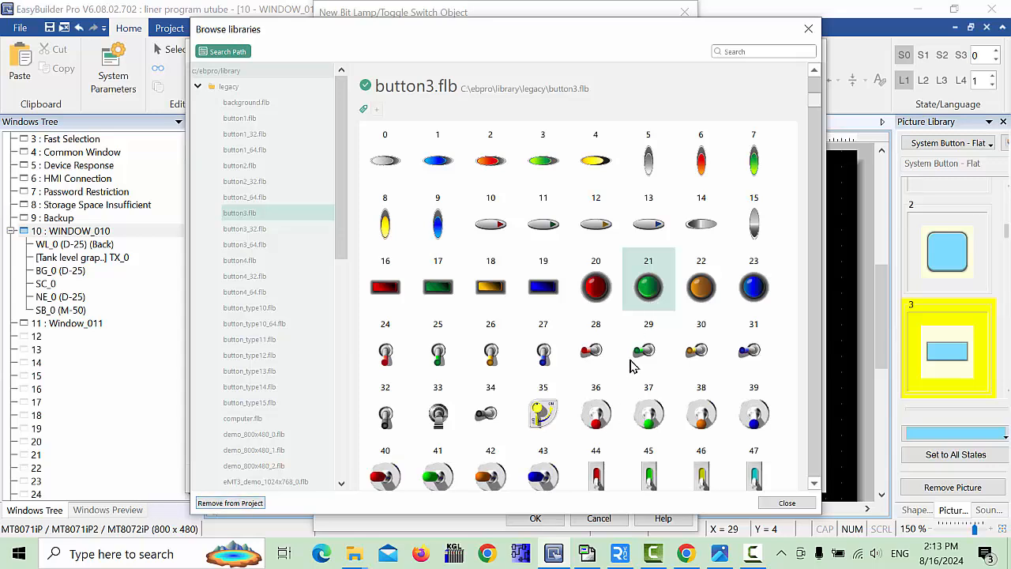
pyautogui.click(756, 290)
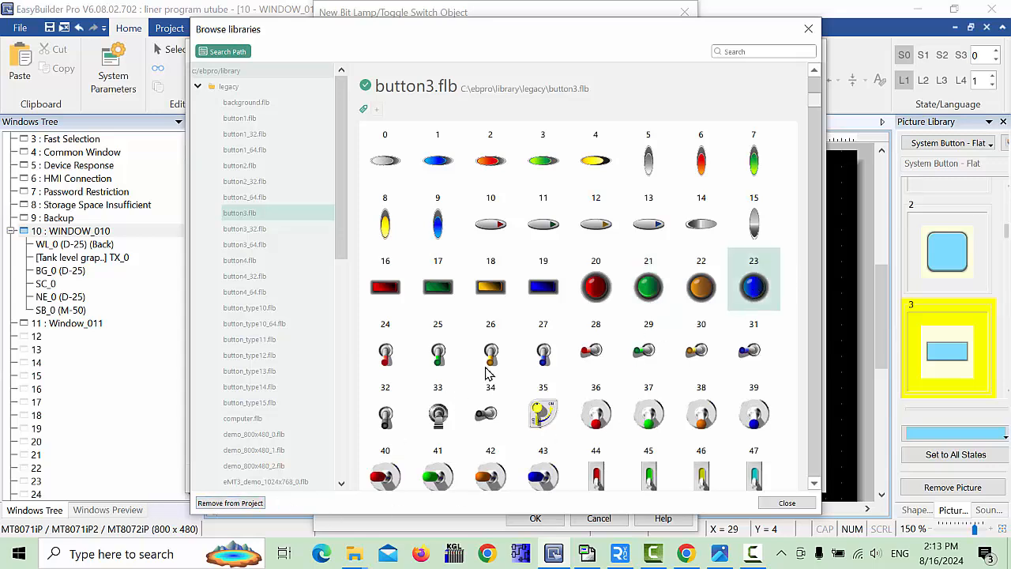
pyautogui.click(230, 502)
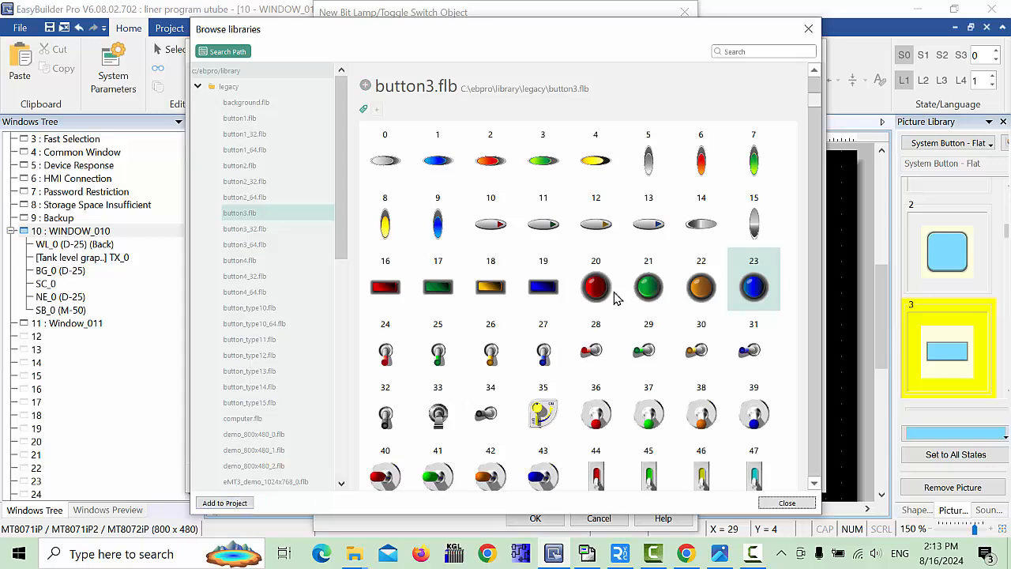
# - Add button3.flb to the project, give the lamp its green round picture 21, and place the lamp beside the tank's upper left side
pyautogui.click(648, 291)
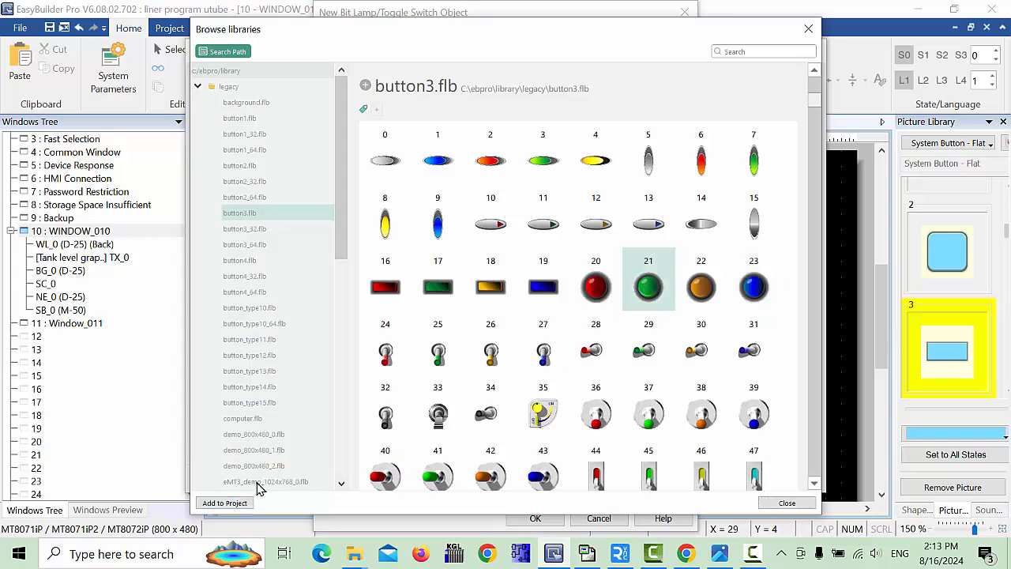
pyautogui.click(224, 503)
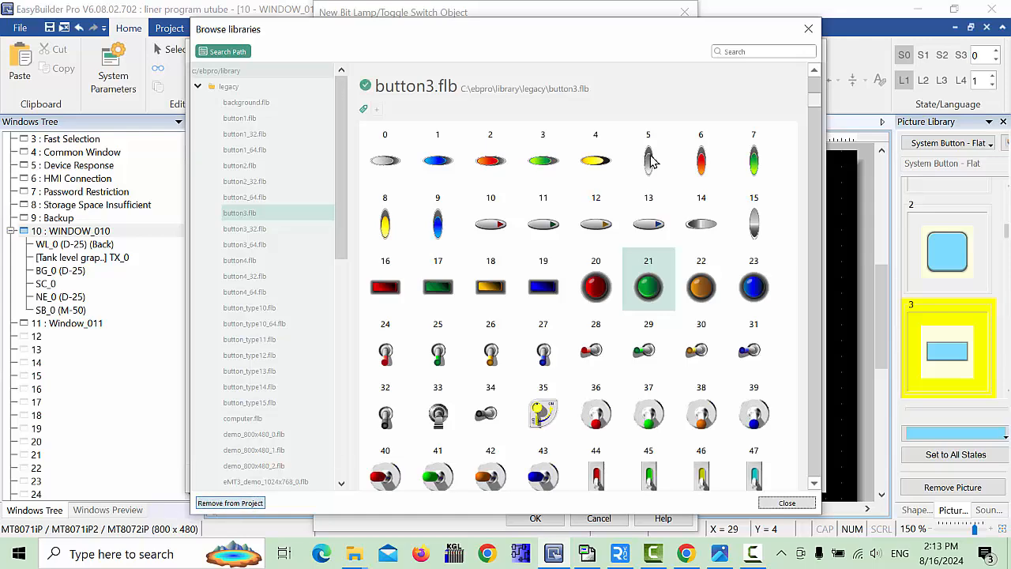
pyautogui.click(808, 29)
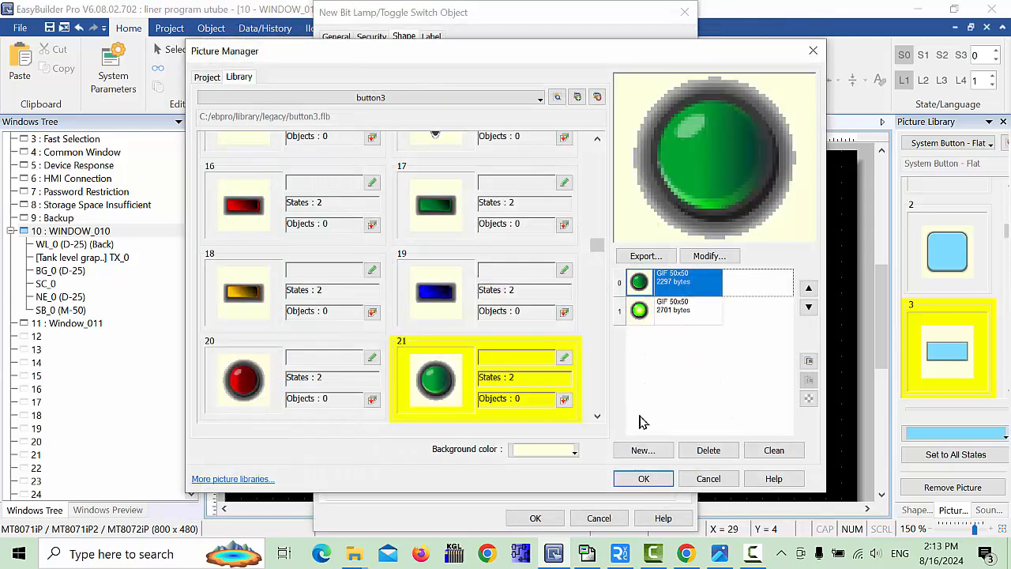
pyautogui.click(643, 479)
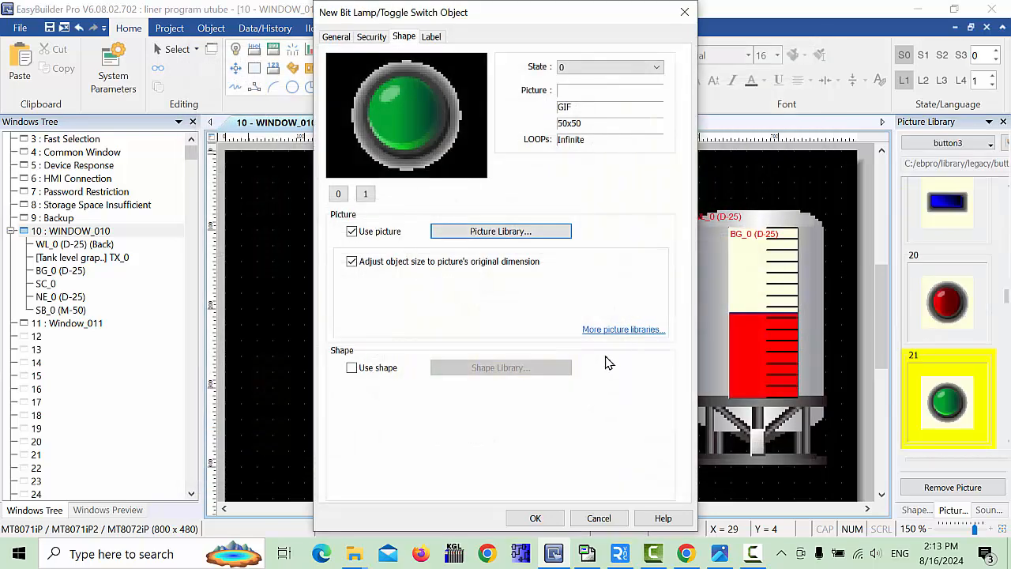
pyautogui.click(535, 518)
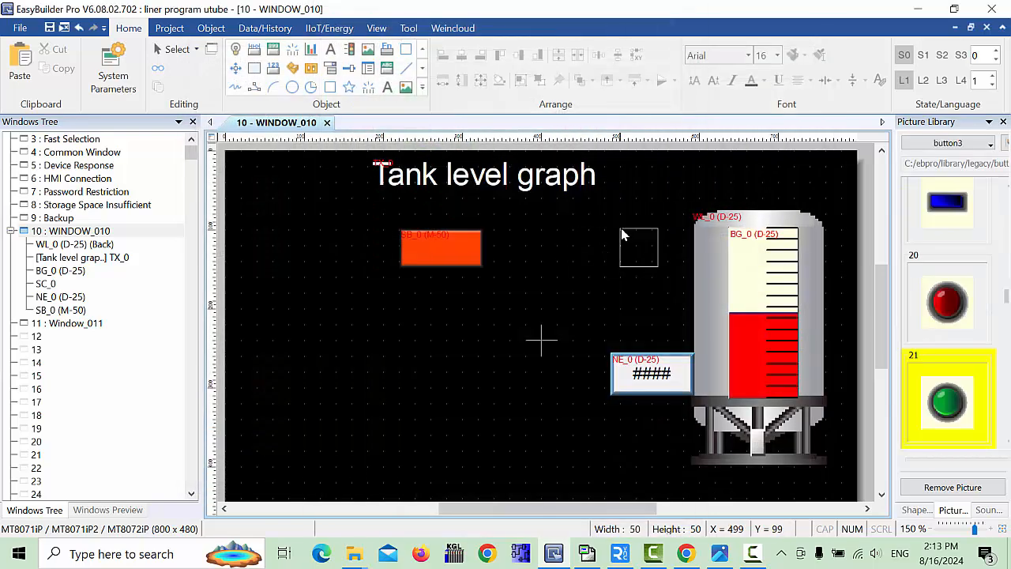
pyautogui.click(646, 221)
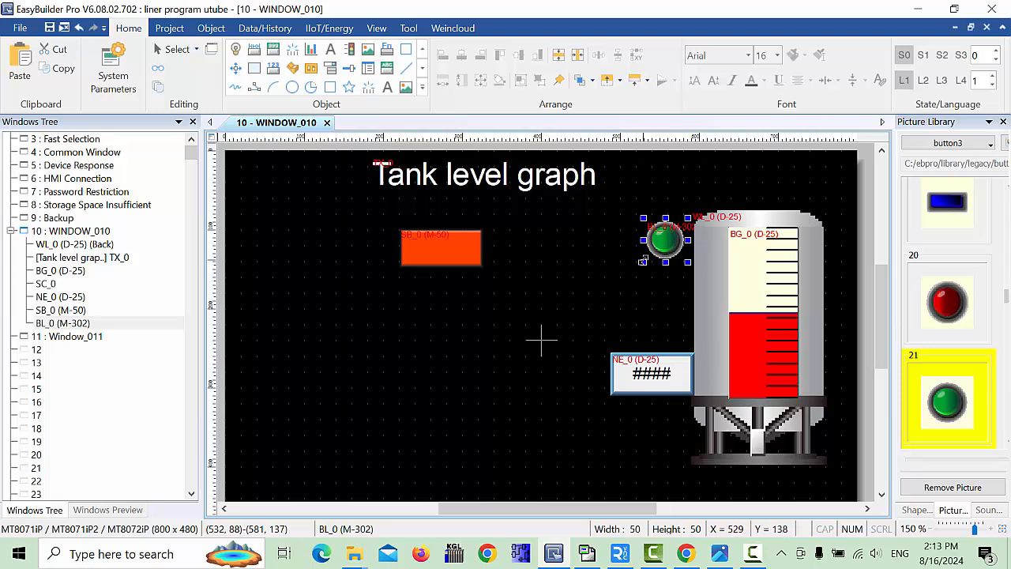
# - Shrink the green bit lamp beside the tank's upper left side to about 33 × 31
pyautogui.moveTo(653, 254); pyautogui.dragTo(670, 254)
pyautogui.click(674, 263)
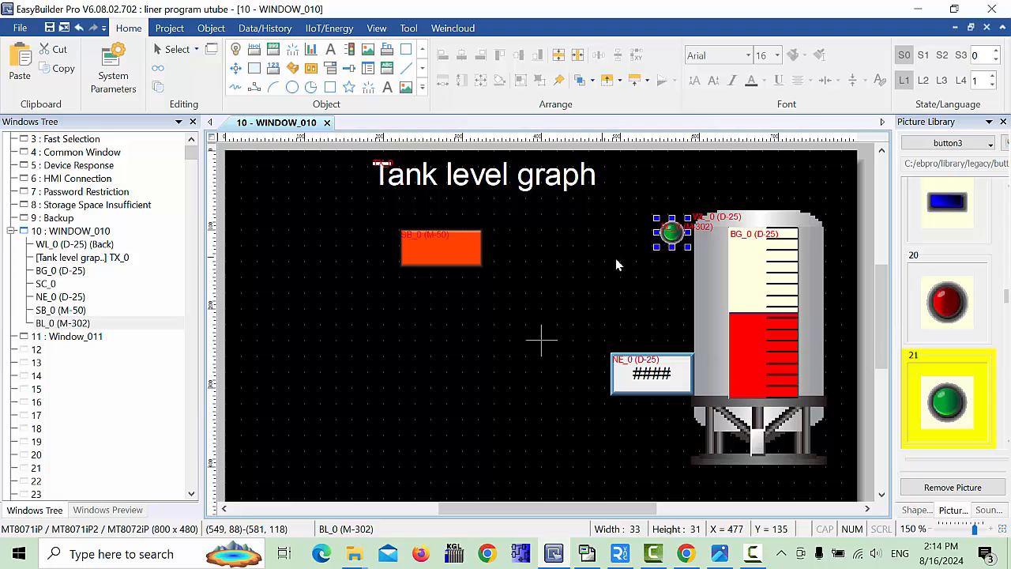
pyautogui.click(445, 262)
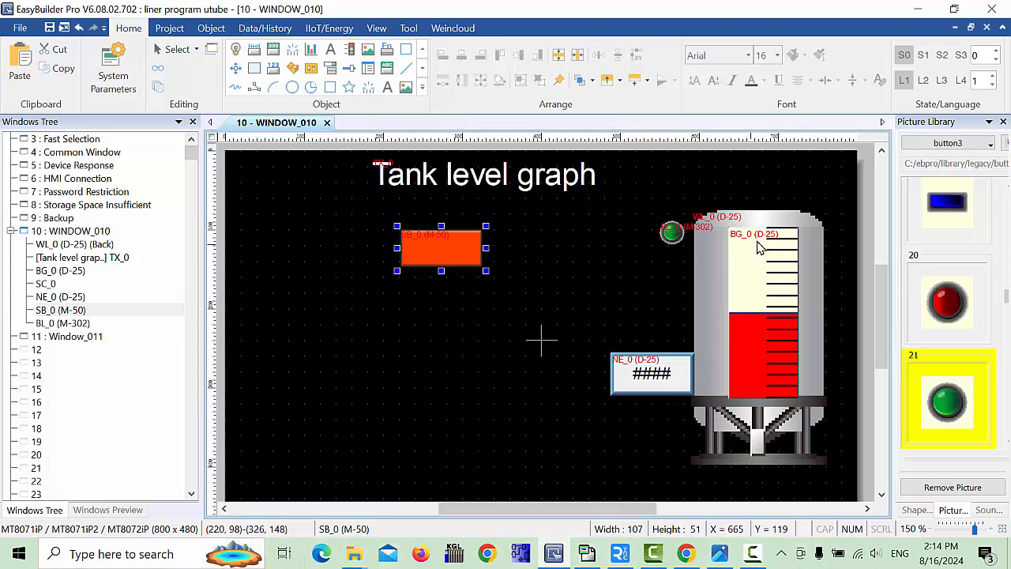
# - Switch to WinProLadder and examine the ladder rungs for the bits that drive the button, level comparisons and mixer
pyautogui.click(586, 553)
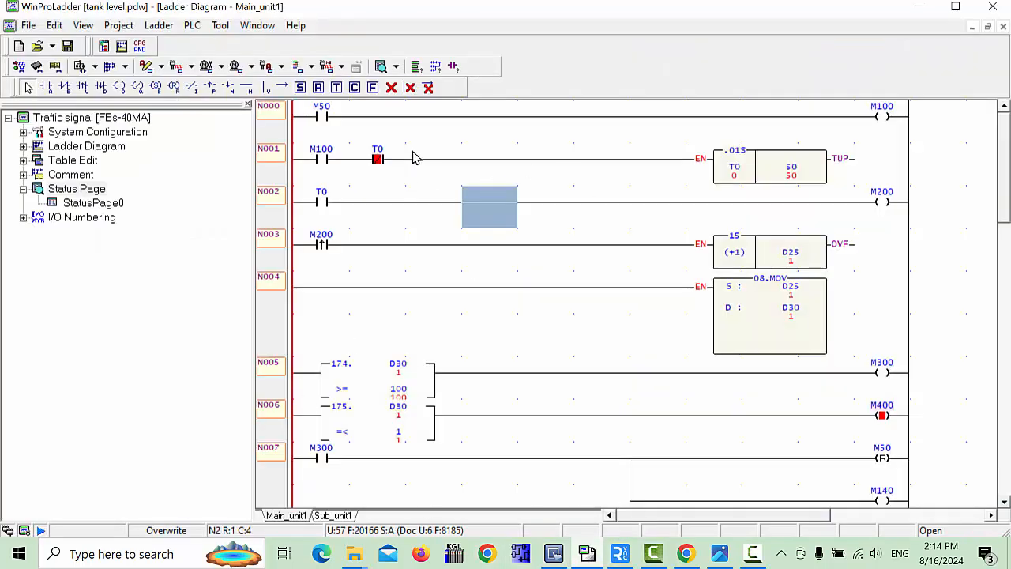
pyautogui.click(365, 181)
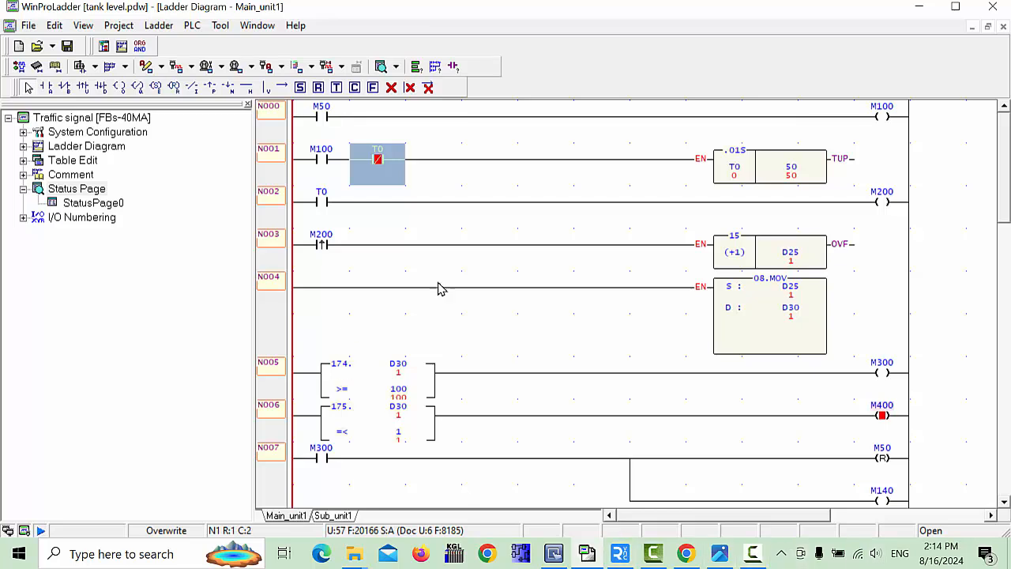
pyautogui.scroll(-7, 511, 238)
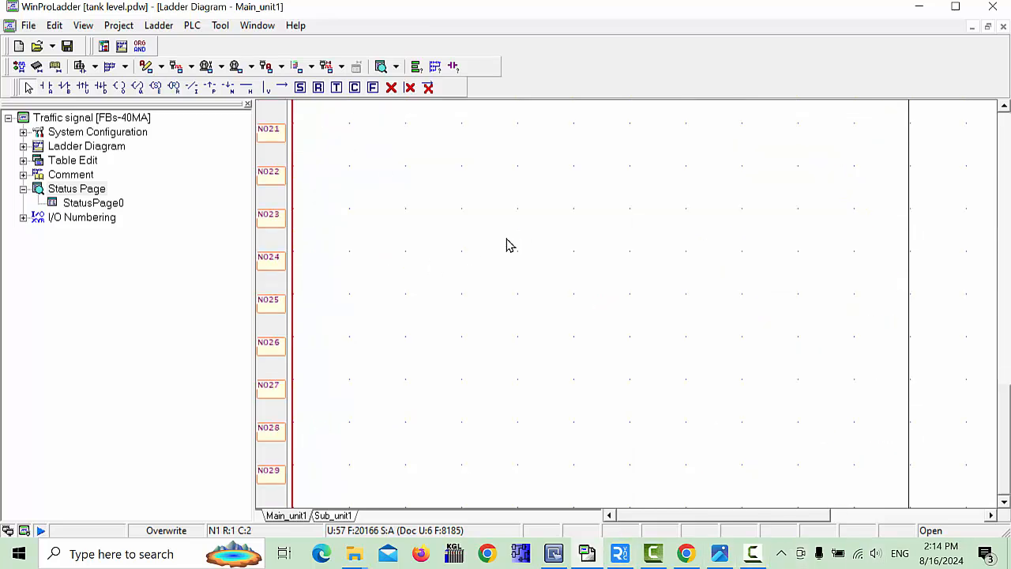
pyautogui.scroll(7, 508, 243)
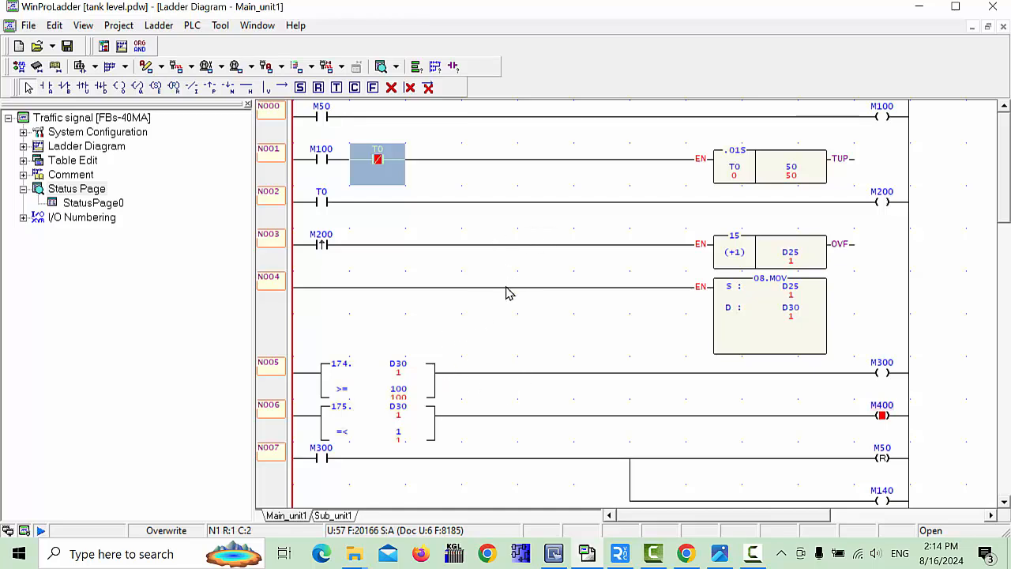
pyautogui.scroll(-4, 509, 293)
pyautogui.scroll(4, 509, 291)
pyautogui.scroll(-4, 544, 338)
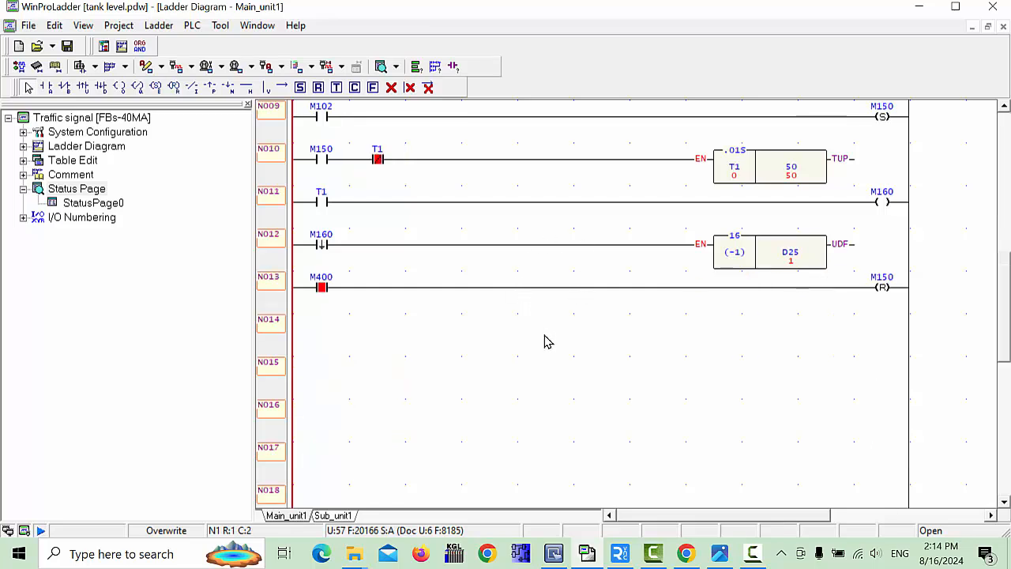
pyautogui.scroll(4, 544, 341)
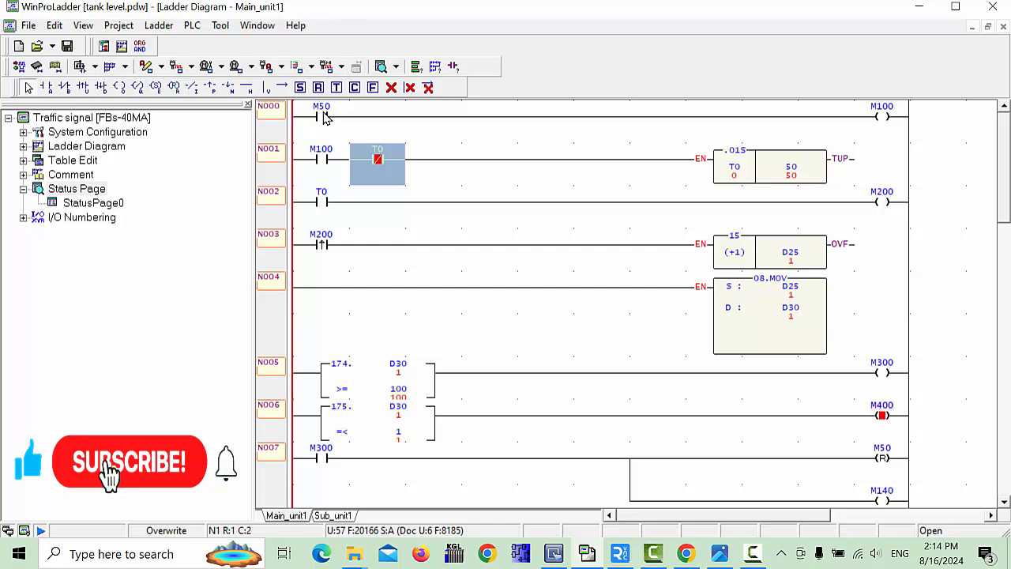
pyautogui.click(1004, 503)
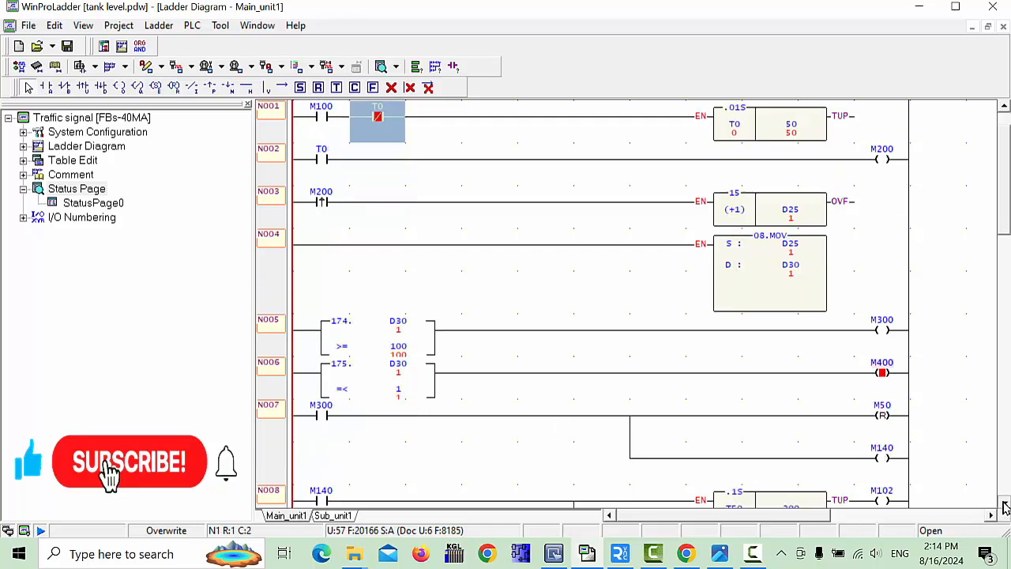
pyautogui.click(1004, 504)
pyautogui.click(1005, 504)
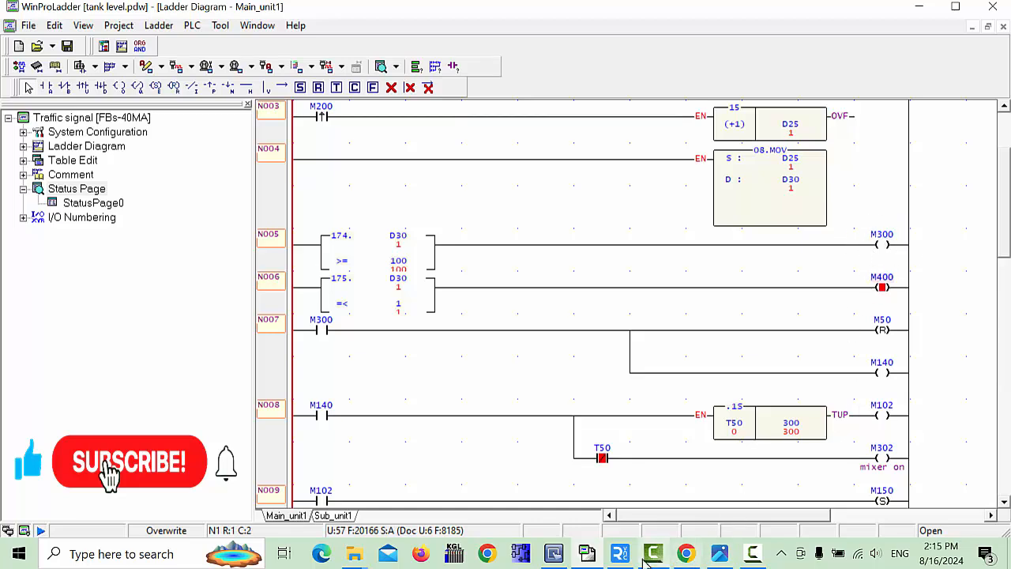
# - Switch back to EasyBuilder Pro, set the lamp's read address to M 300, and move the numeric display above the tank
pyautogui.click(717, 553)
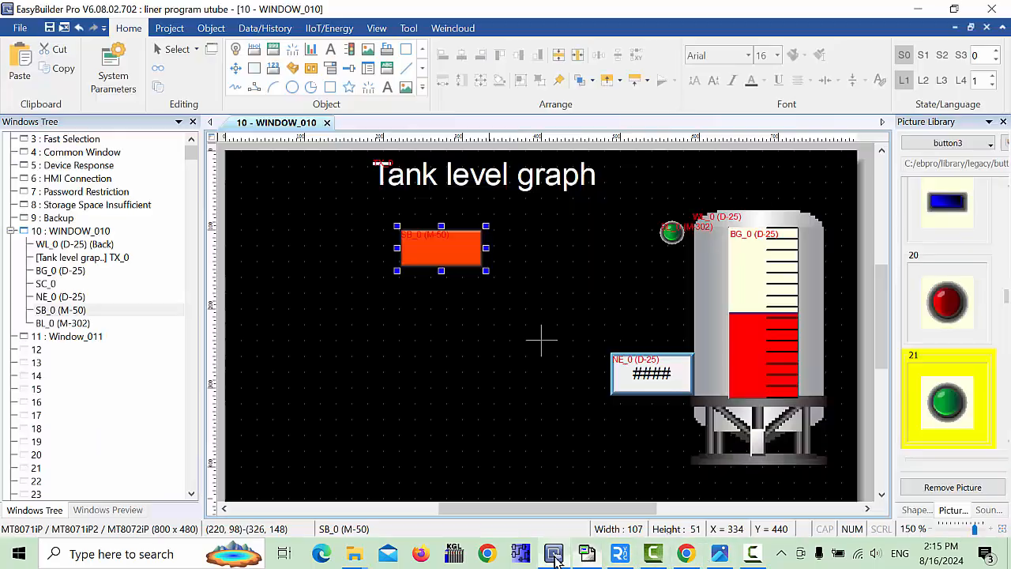
pyautogui.doubleClick(672, 232)
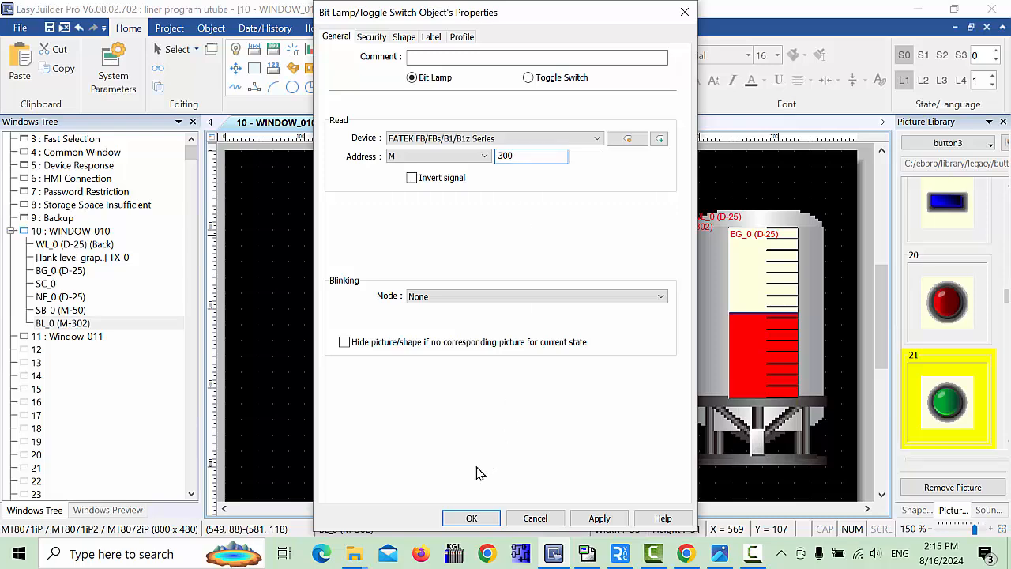
pyautogui.press('Return')
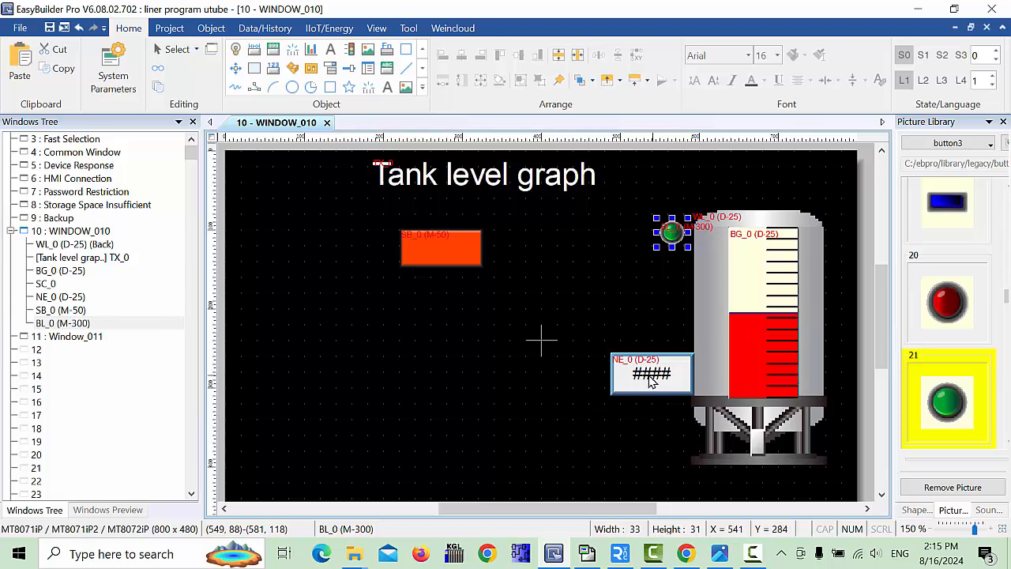
pyautogui.moveTo(648, 379); pyautogui.dragTo(753, 190)
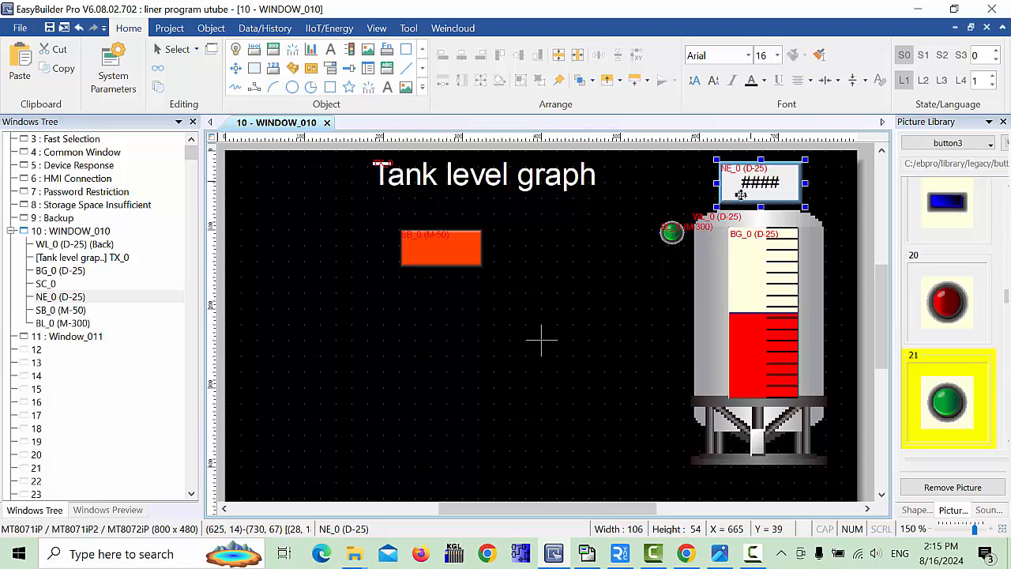
pyautogui.click(670, 403)
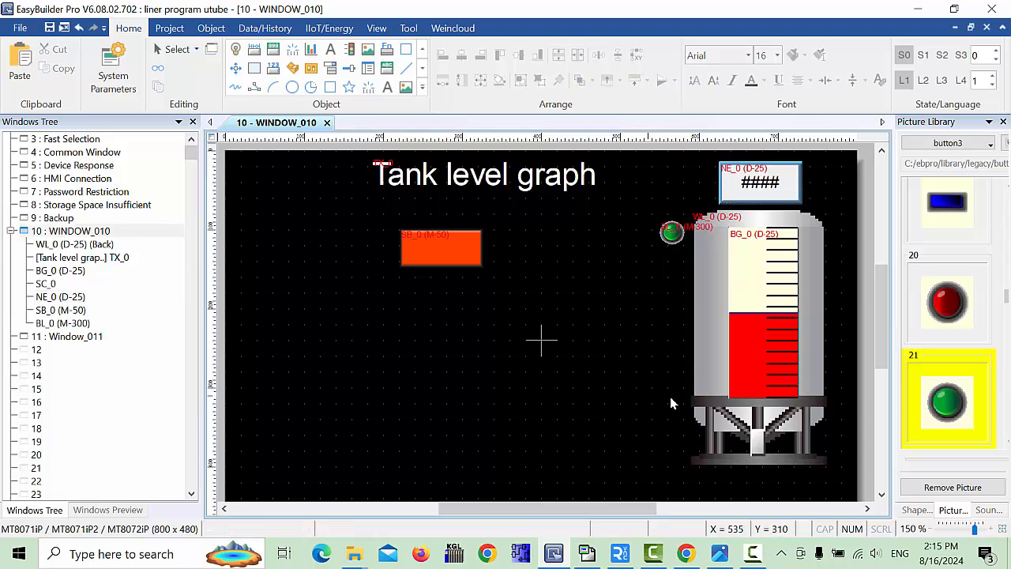
# - Duplicate the green bit lamp and place the copy beside the tank's lower left side
pyautogui.click(673, 237)
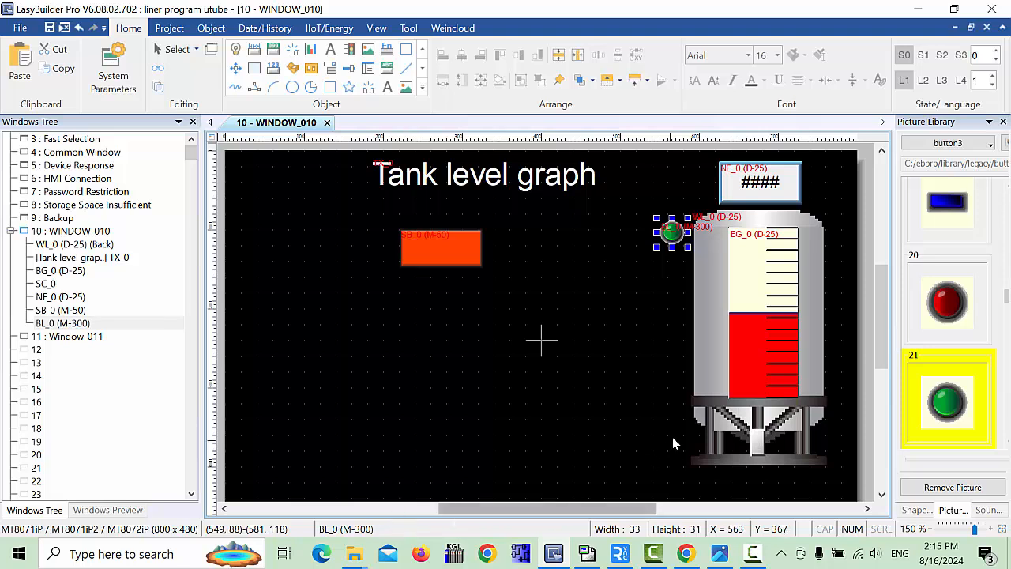
pyautogui.click(670, 382)
pyautogui.hotkey('ctrl', 'v')
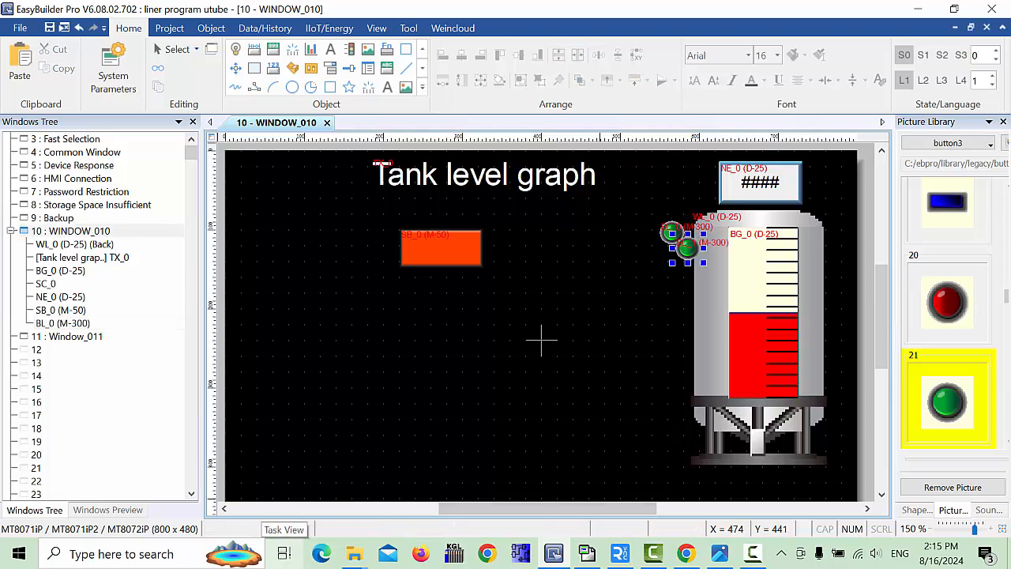
pyautogui.moveTo(676, 253); pyautogui.dragTo(678, 387)
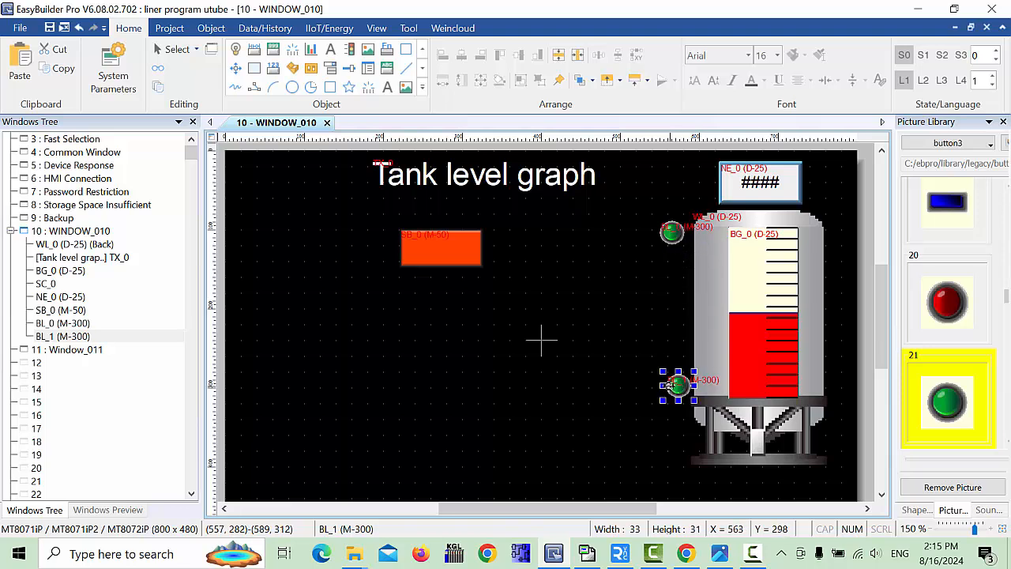
pyautogui.click(677, 262)
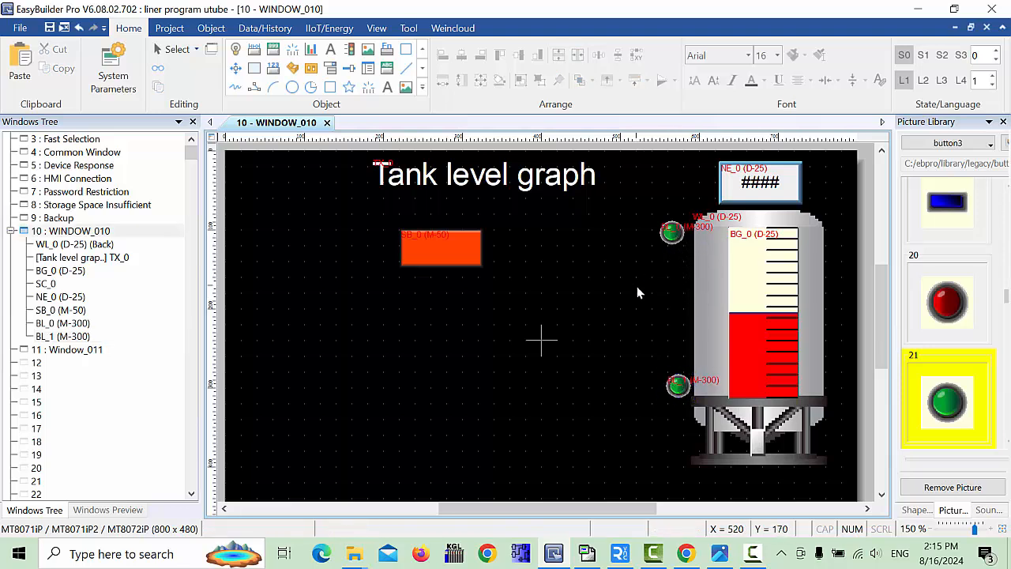
# - Nudge the upper lamp closer to the tank so that it lines up with the lower lamp
pyautogui.click(672, 233)
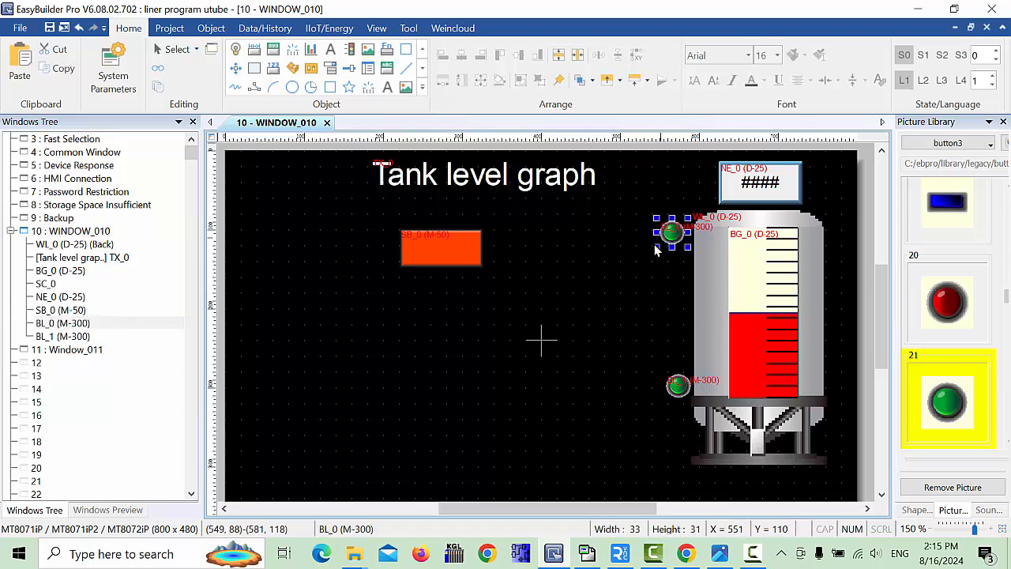
pyautogui.press('Right')
pyautogui.press('Right')
pyautogui.press('Right')
pyautogui.press('Right')
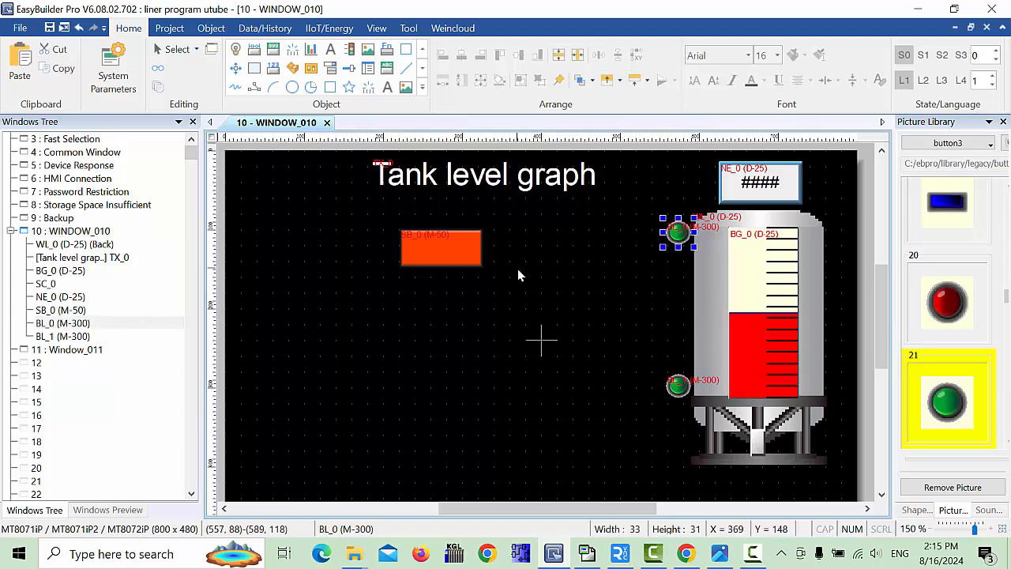
# - Set the lower lamp's read address to M 400
pyautogui.click(679, 389)
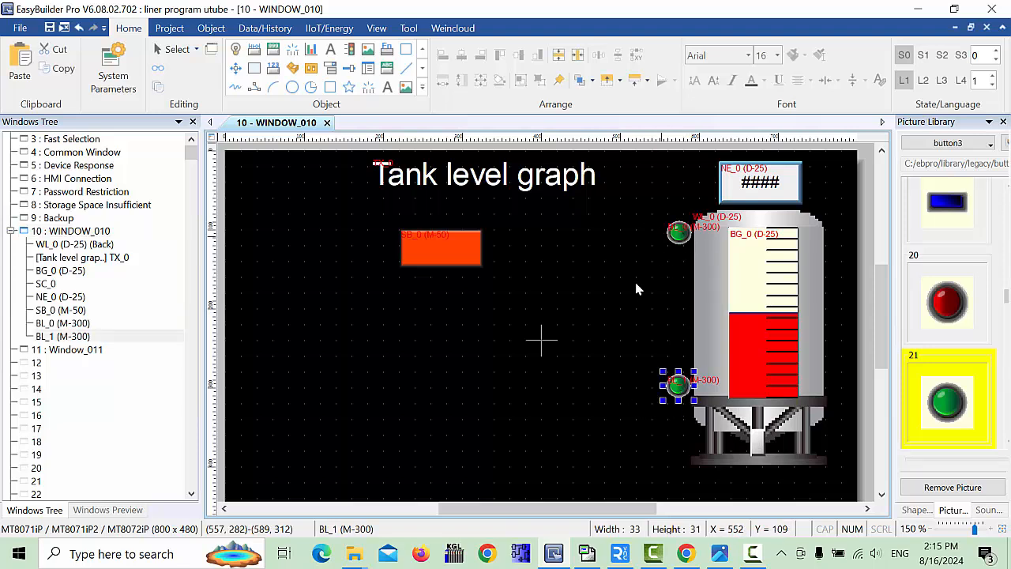
pyautogui.doubleClick(680, 388)
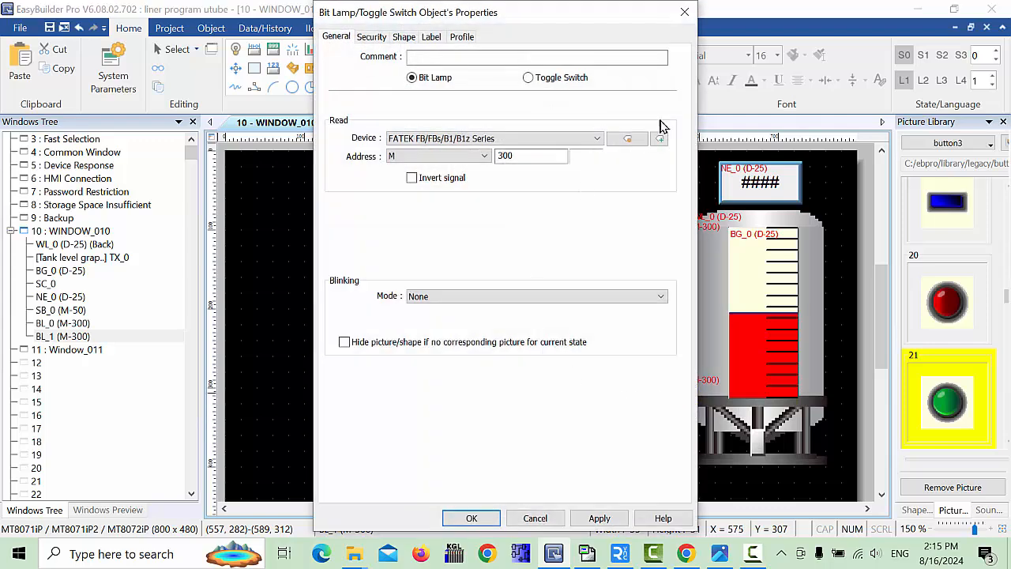
pyautogui.click(503, 157)
pyautogui.press('BackSpace')
pyautogui.click(468, 518)
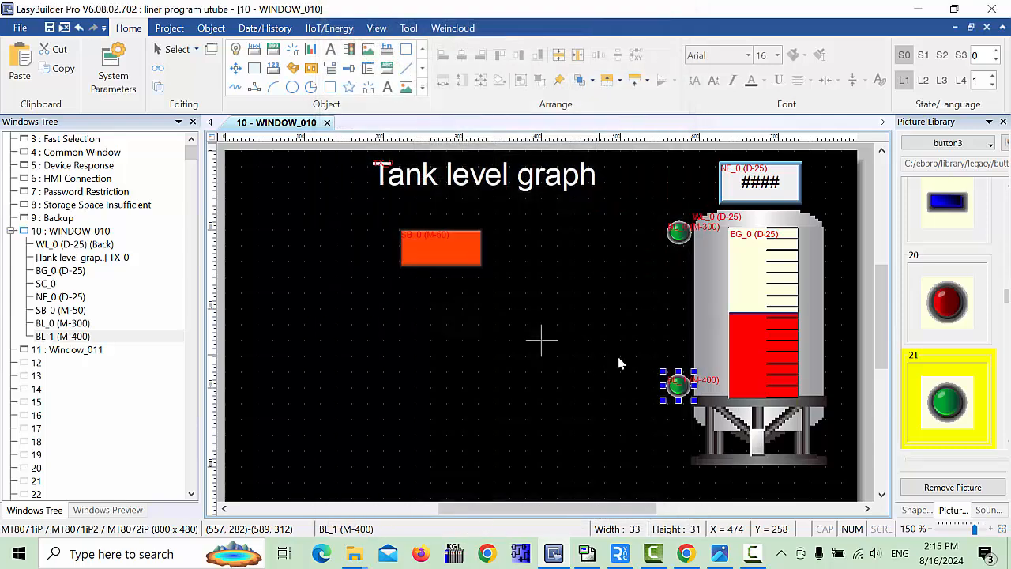
pyautogui.click(561, 347)
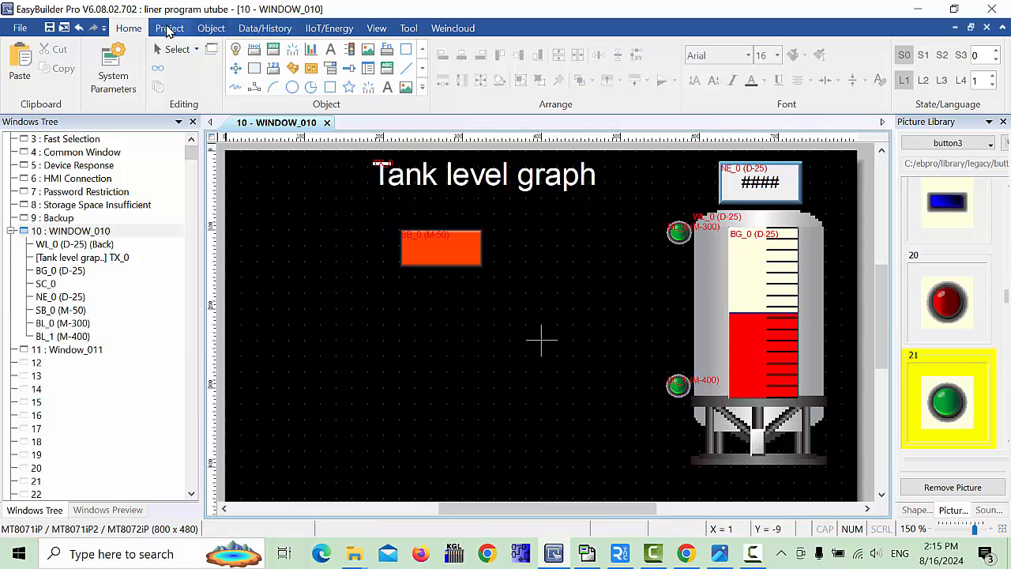
# - Download the project from the PC to the HMI with font files, runtime and a reboot after download
pyautogui.click(168, 28)
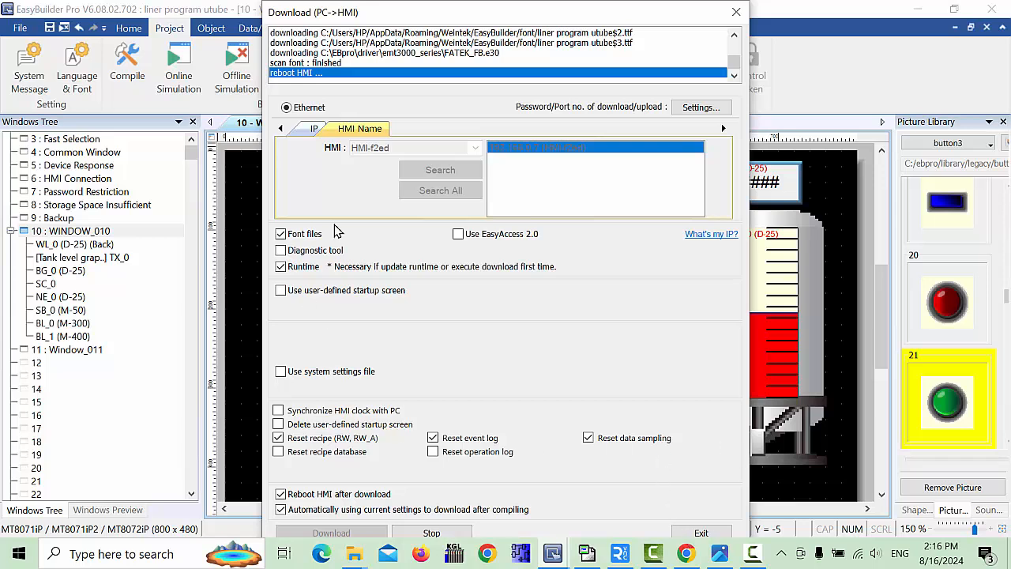
pyautogui.click(701, 534)
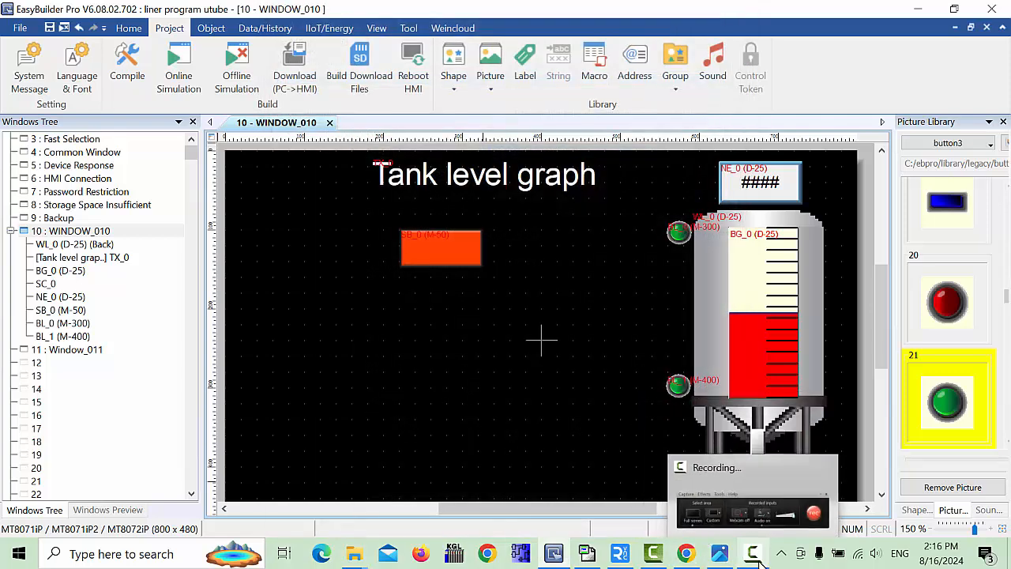
# - Switch to RealVNC Viewer and connect to the HMI, accepting the unencrypted connection and entering the VNC server password
pyautogui.click(621, 554)
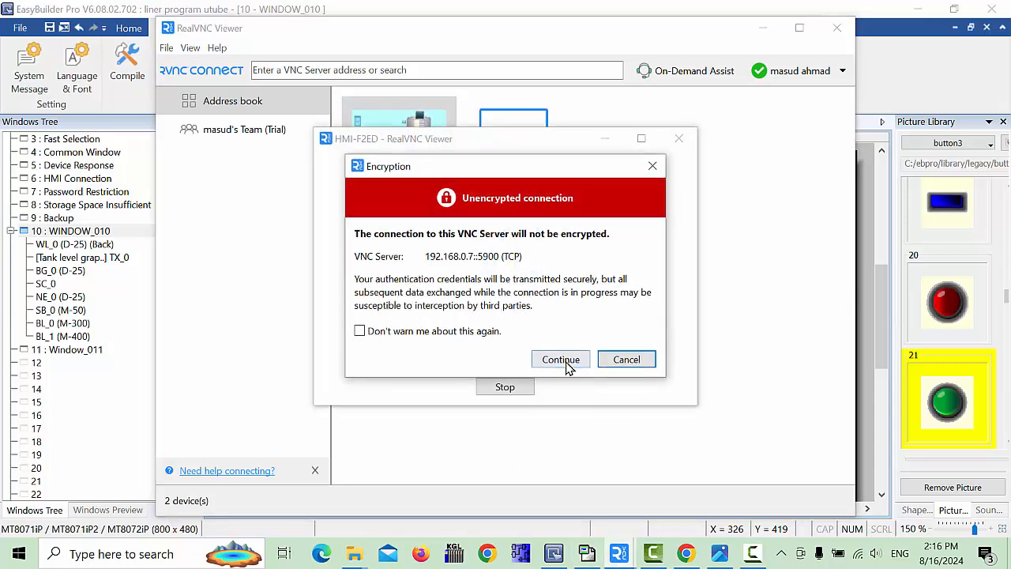
pyautogui.click(562, 360)
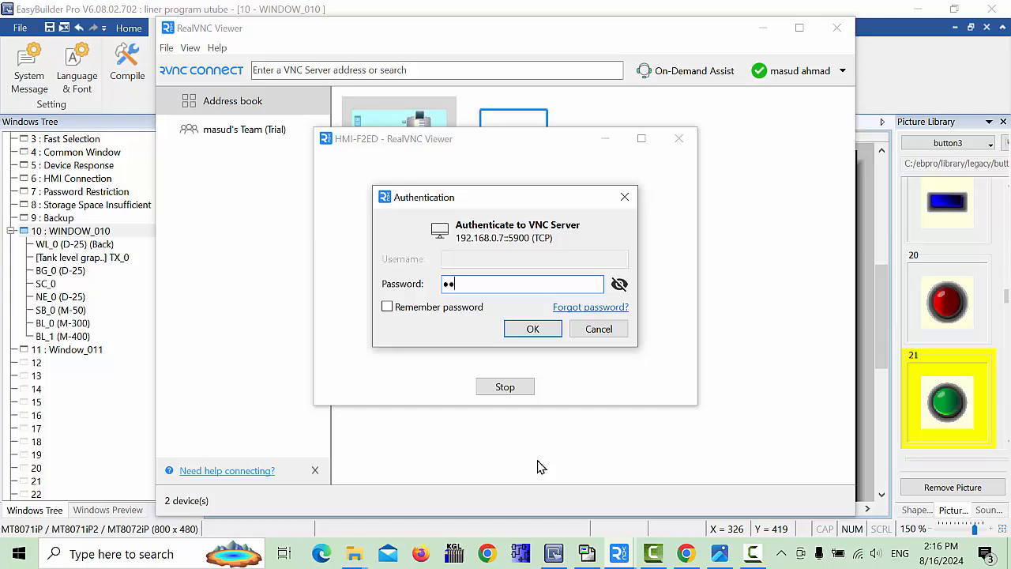
pyautogui.click(534, 335)
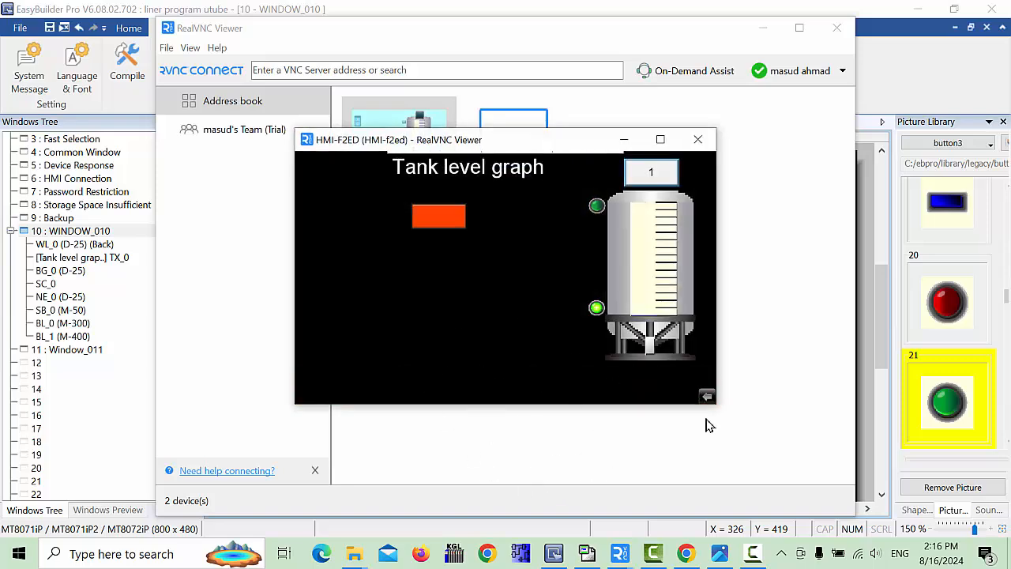
# - Enlarge the remote HMI window and place it over the WinProLadder diagram, with the address book and EasyBuilder Pro minimized
pyautogui.moveTo(720, 370); pyautogui.dragTo(817, 377)
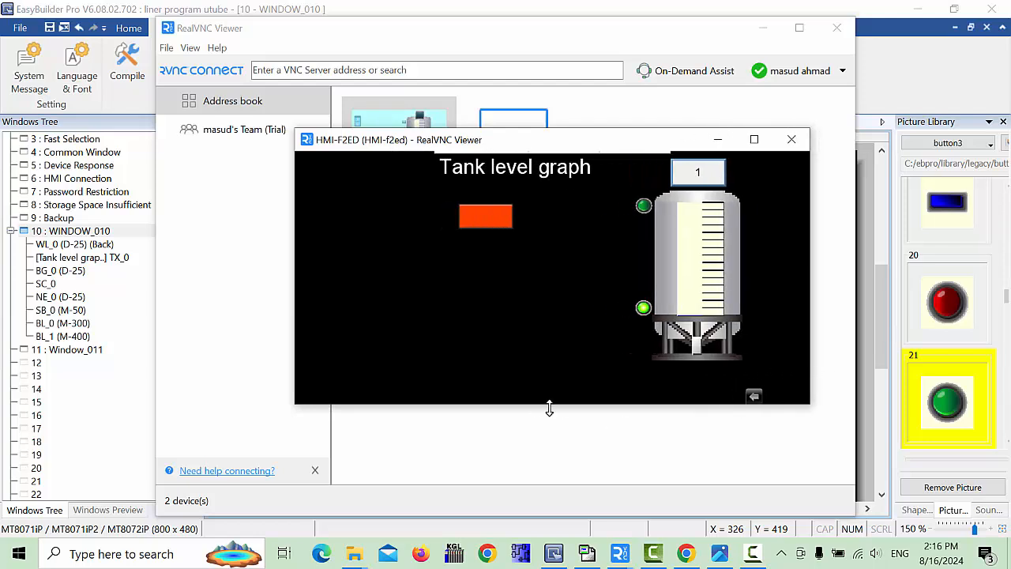
pyautogui.moveTo(549, 409); pyautogui.dragTo(548, 445)
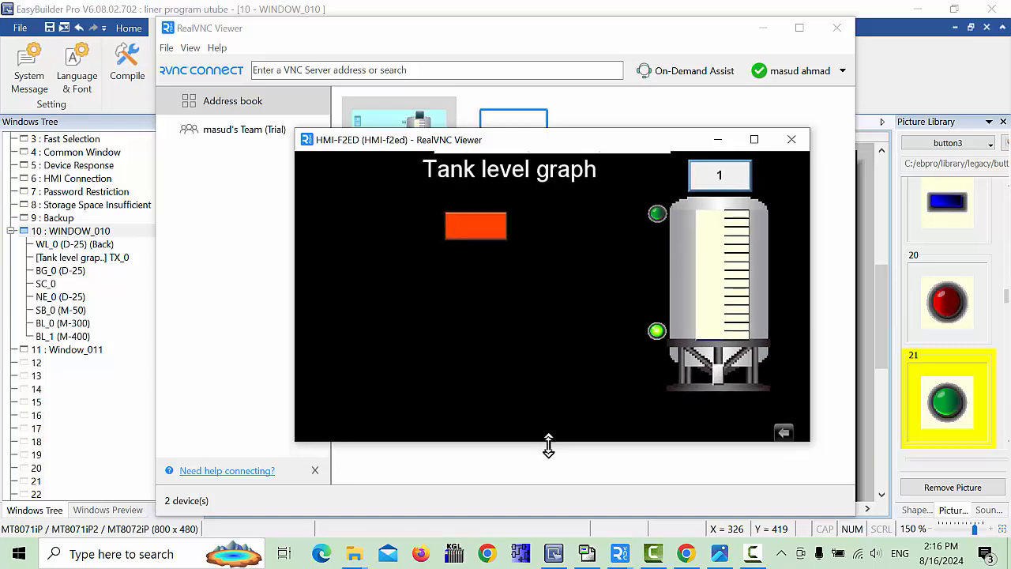
pyautogui.click(762, 28)
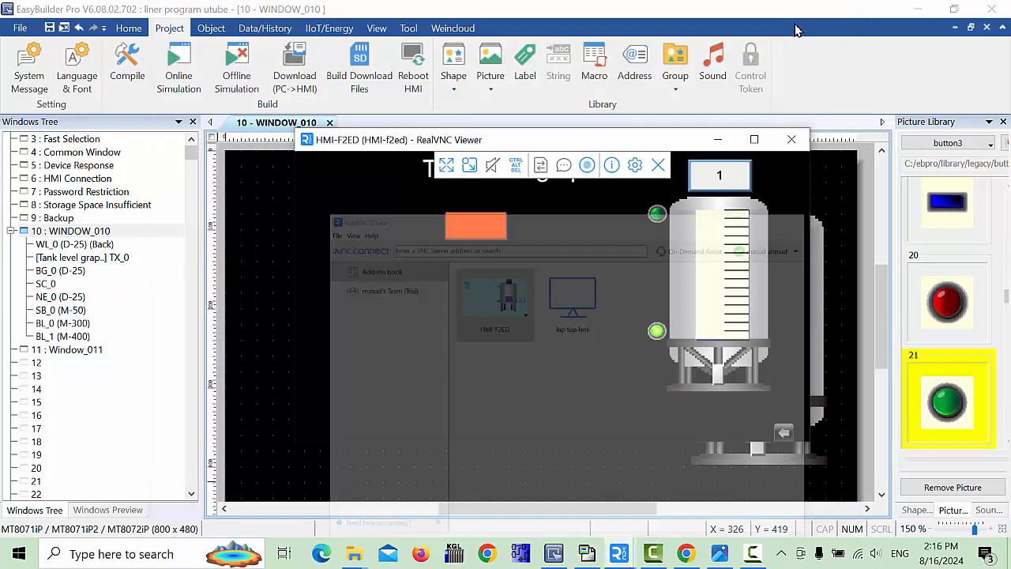
pyautogui.click(923, 9)
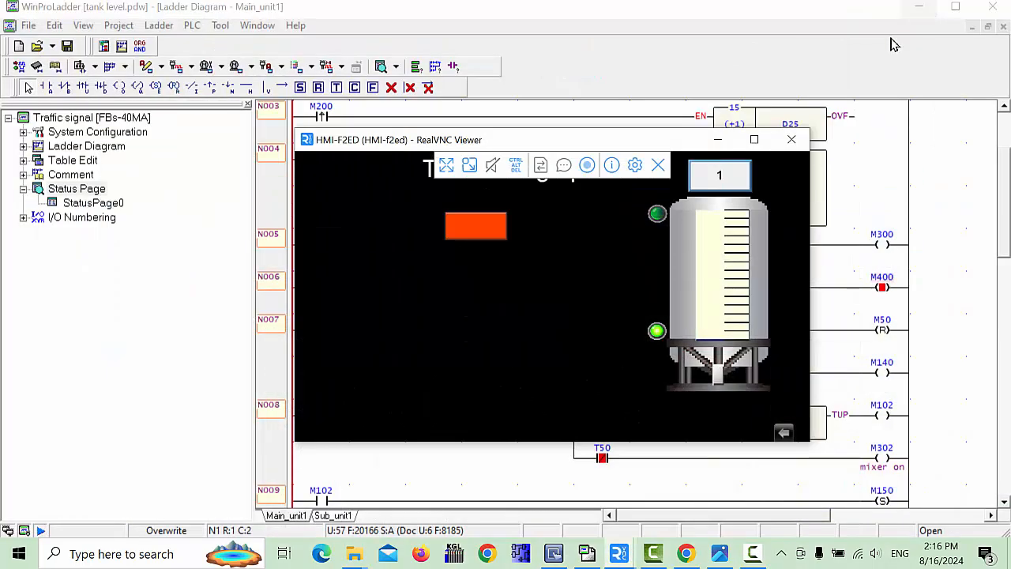
pyautogui.moveTo(598, 144); pyautogui.dragTo(393, 217)
# - Bring the ladder diagram's first rung N000 into view and show the remote HMI window over it again
pyautogui.click(802, 245)
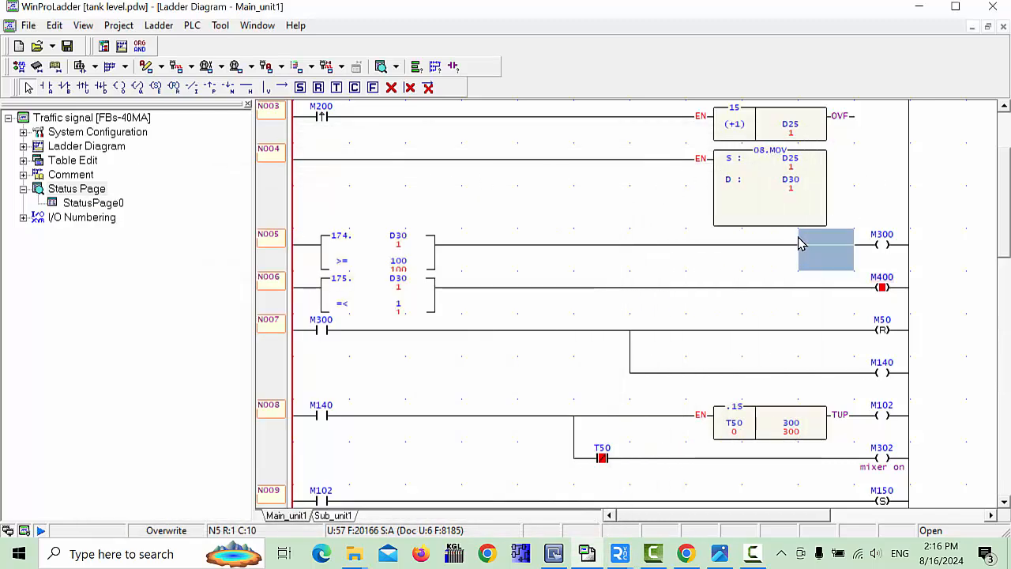
pyautogui.scroll(1, 787, 249)
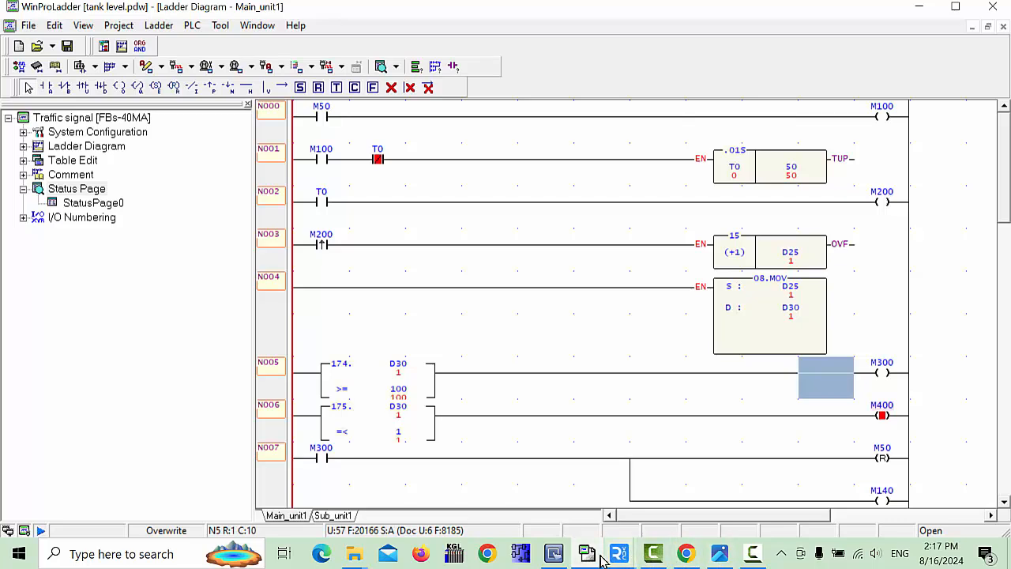
pyautogui.click(647, 513)
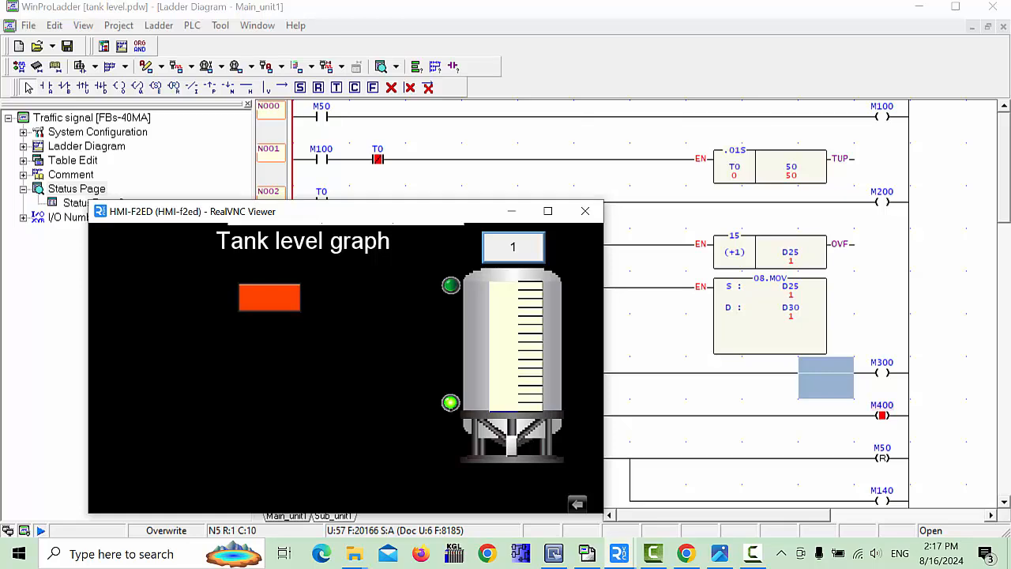
# - Start filling the tank with the orange-red button on the HMI, and move the viewer window to uncover comparison rungs N005 and N006
pyautogui.click(273, 311)
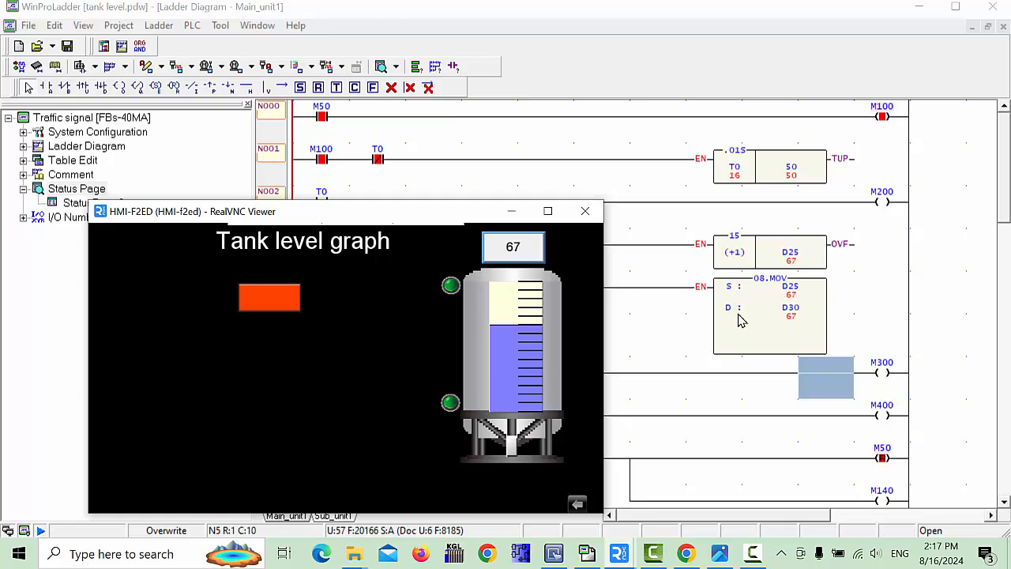
pyautogui.moveTo(797, 324)
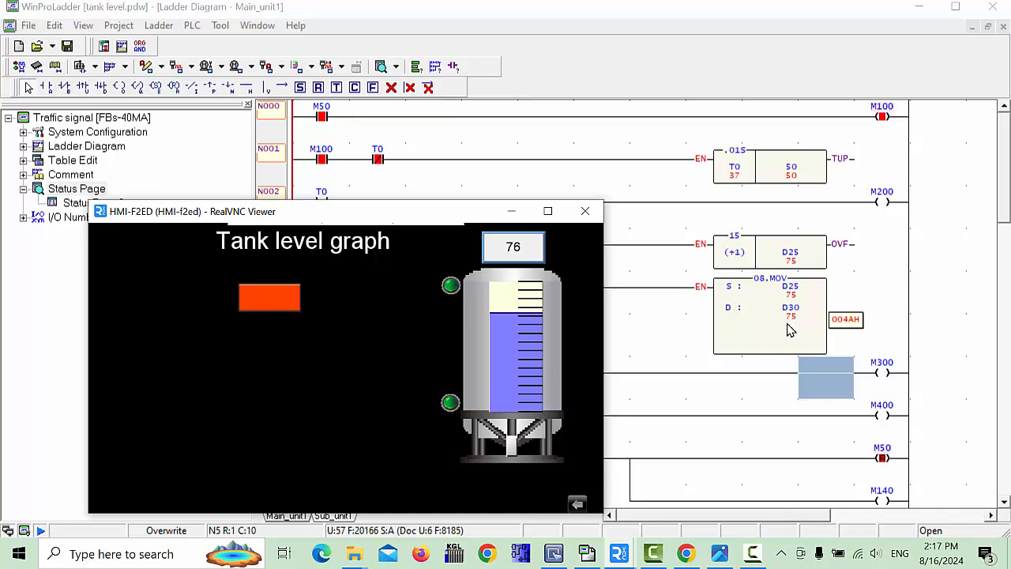
pyautogui.moveTo(366, 219)
pyautogui.moveTo(350, 217); pyautogui.dragTo(598, 68)
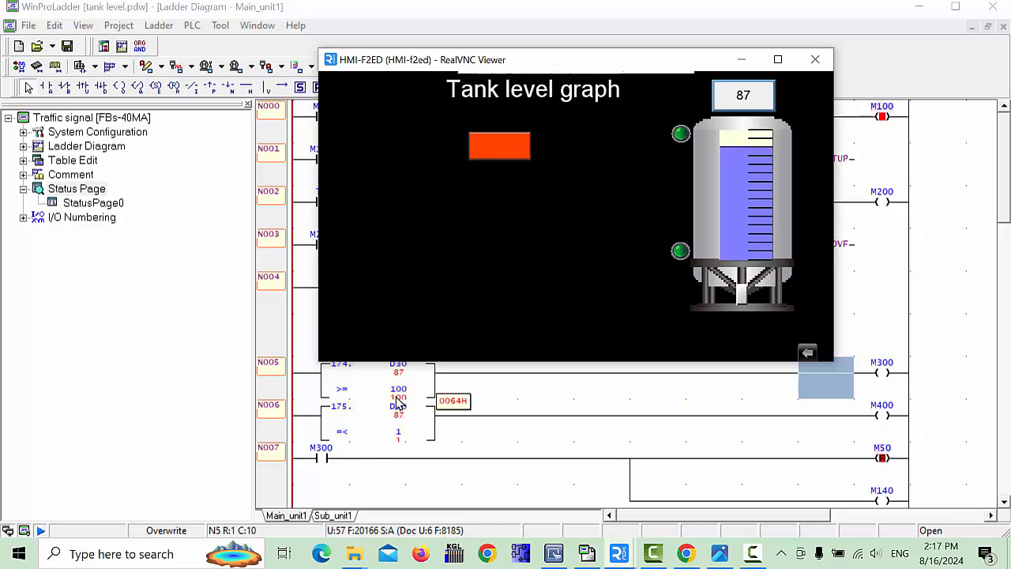